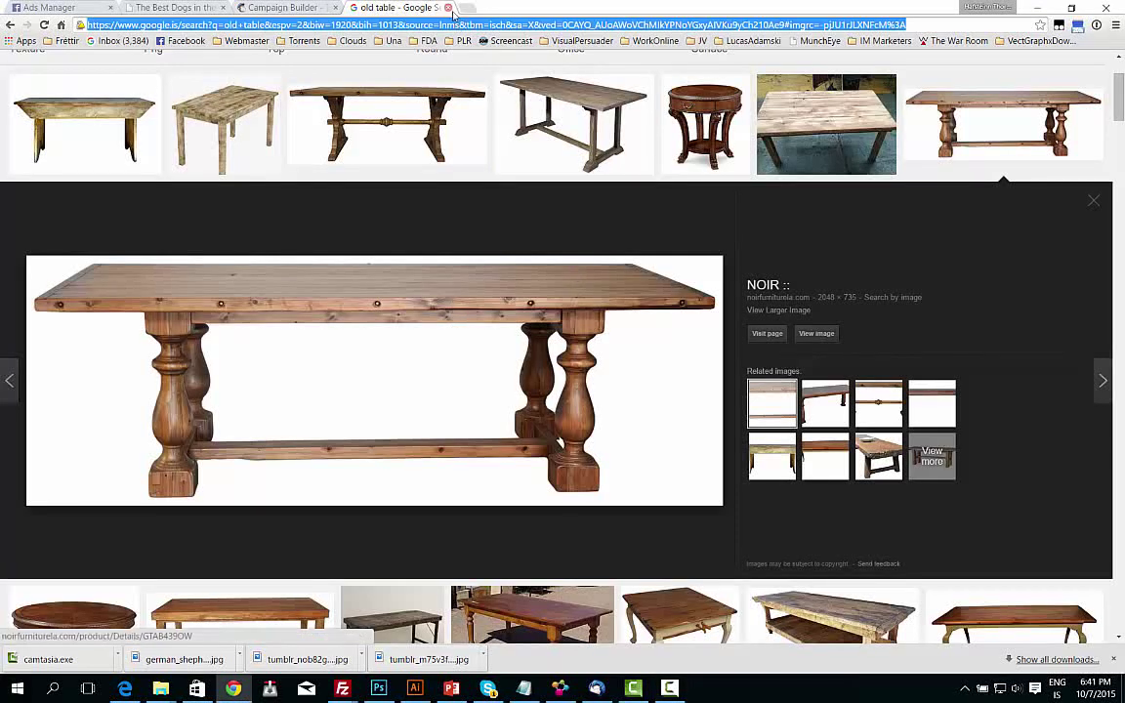
# Step: Find an old wooden table in Google Images and drop it into the banner
pyautogui.hotkey('alt', 'Left')
pyautogui.hotkey('alt', 'Left')
pyautogui.hotkey('alt', 'Left')
pyautogui.hotkey('alt', 'Right')
pyautogui.hotkey('alt', 'Right')
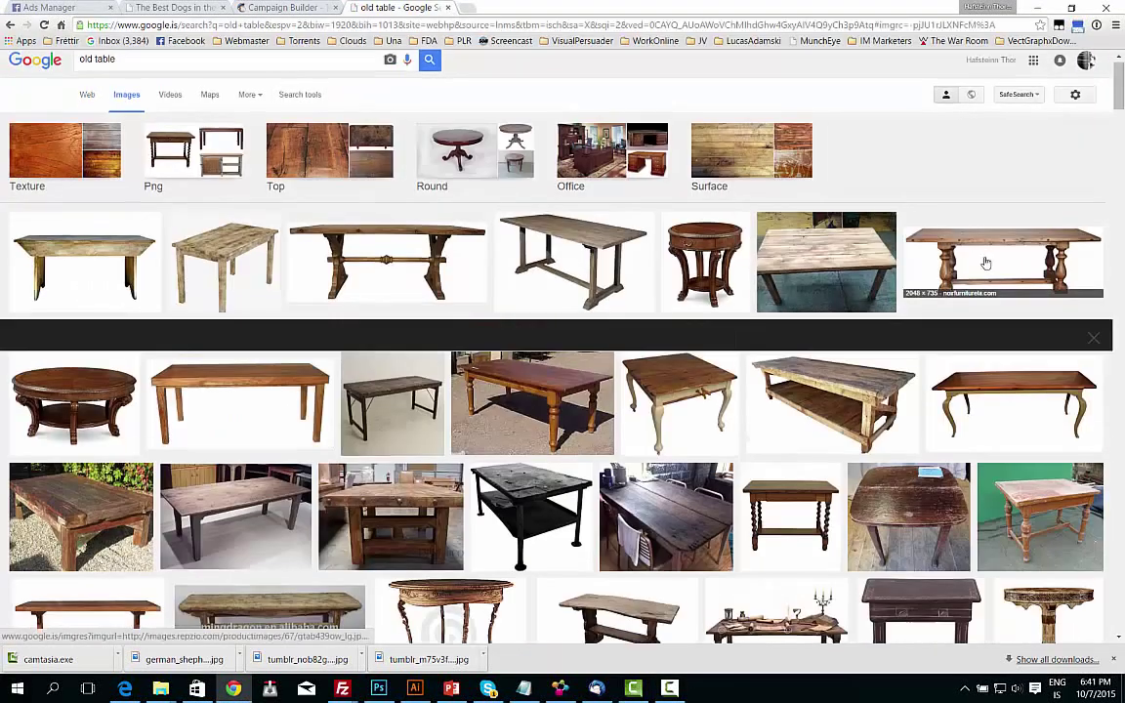
pyautogui.hotkey('alt', 'Right')
pyautogui.click(378, 689)
pyautogui.moveTo(636, 311); pyautogui.dragTo(640, 313)
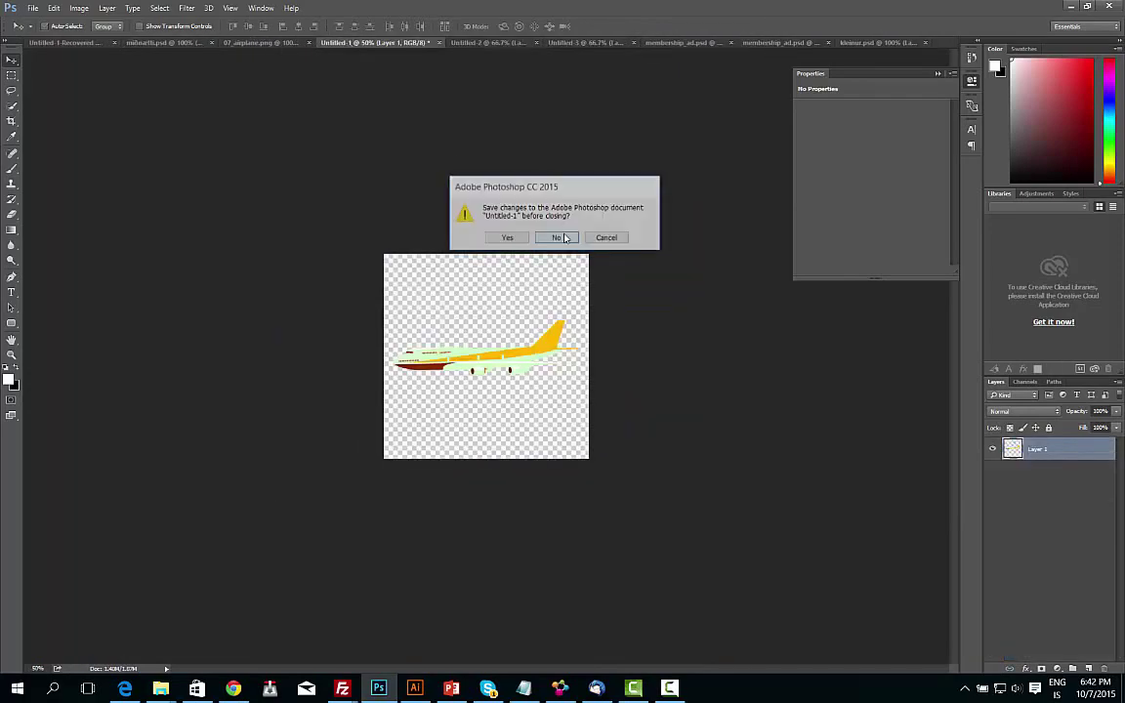
# Step: Shrink the table layer to about half size and lower it in the banner
pyautogui.hotkey('ctrl', 't')
pyautogui.moveTo(740, 365)
pyautogui.mouseDown()
pyautogui.moveTo(299, 568)
pyautogui.moveTo(308, 551)
pyautogui.mouseUp()
pyautogui.press('Return')
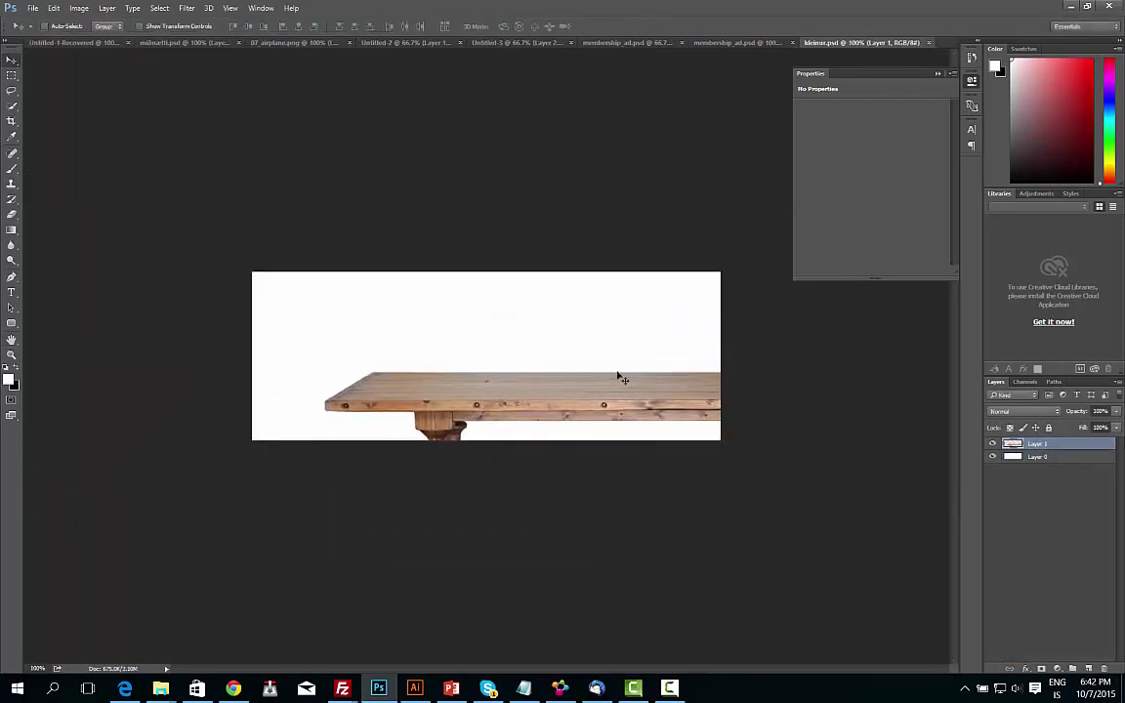
# Step: Search Google Images for 'dish' and open a plain white plate image
pyautogui.click(234, 689)
pyautogui.click(451, 28)
pyautogui.write('dish')
pyautogui.press('Return')
pyautogui.scroll(-1, 662, 433)
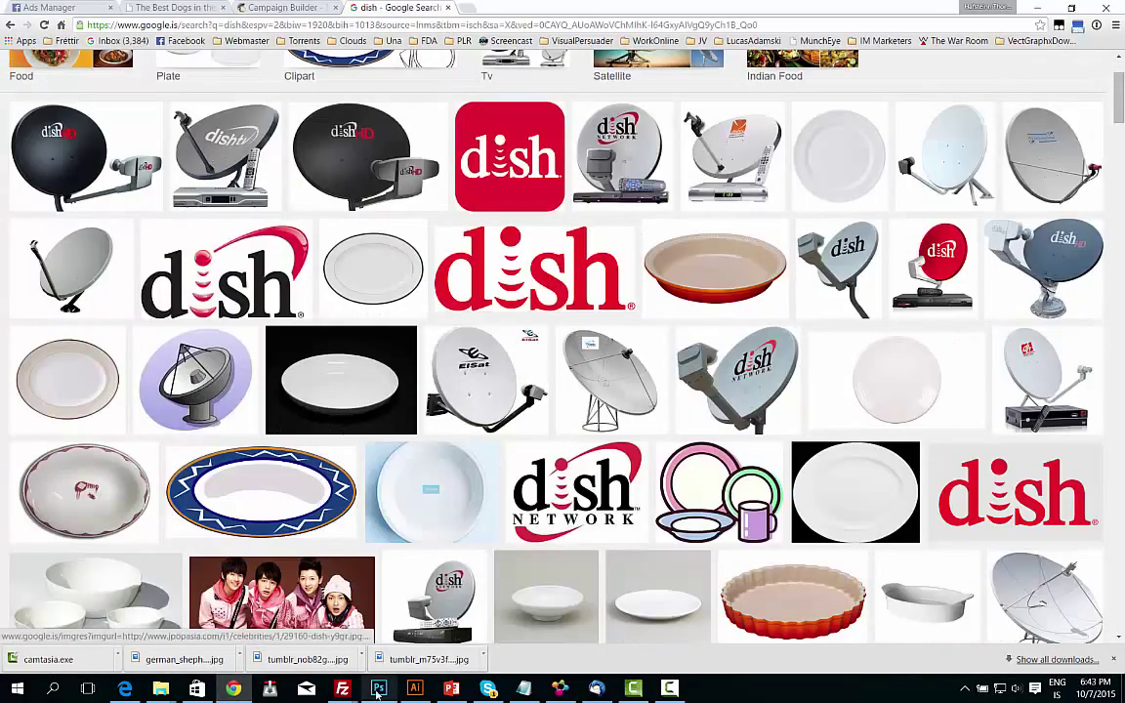
pyautogui.scroll(-2, 662, 433)
pyautogui.scroll(-1, 662, 433)
pyautogui.click(662, 433)
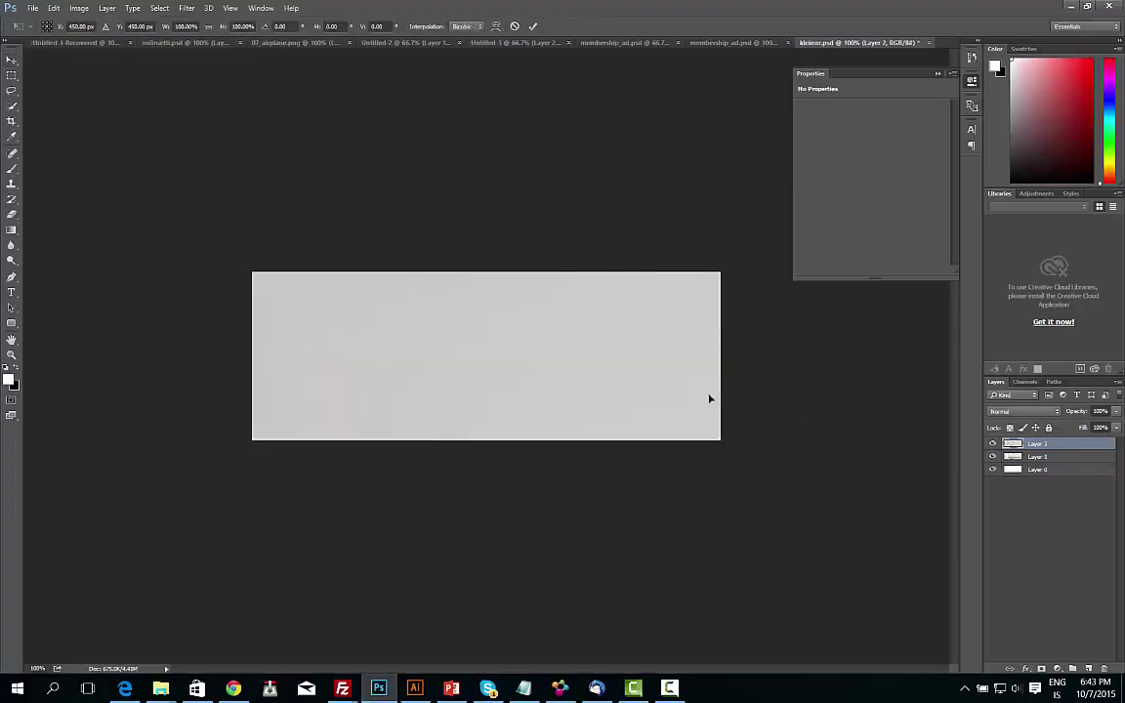
# Step: Place the plate image in the banner, enlarge it, and set its blend mode to Normal
pyautogui.moveTo(427, 477); pyautogui.dragTo(420, 374)
pyautogui.hotkey('ctrl', '-')
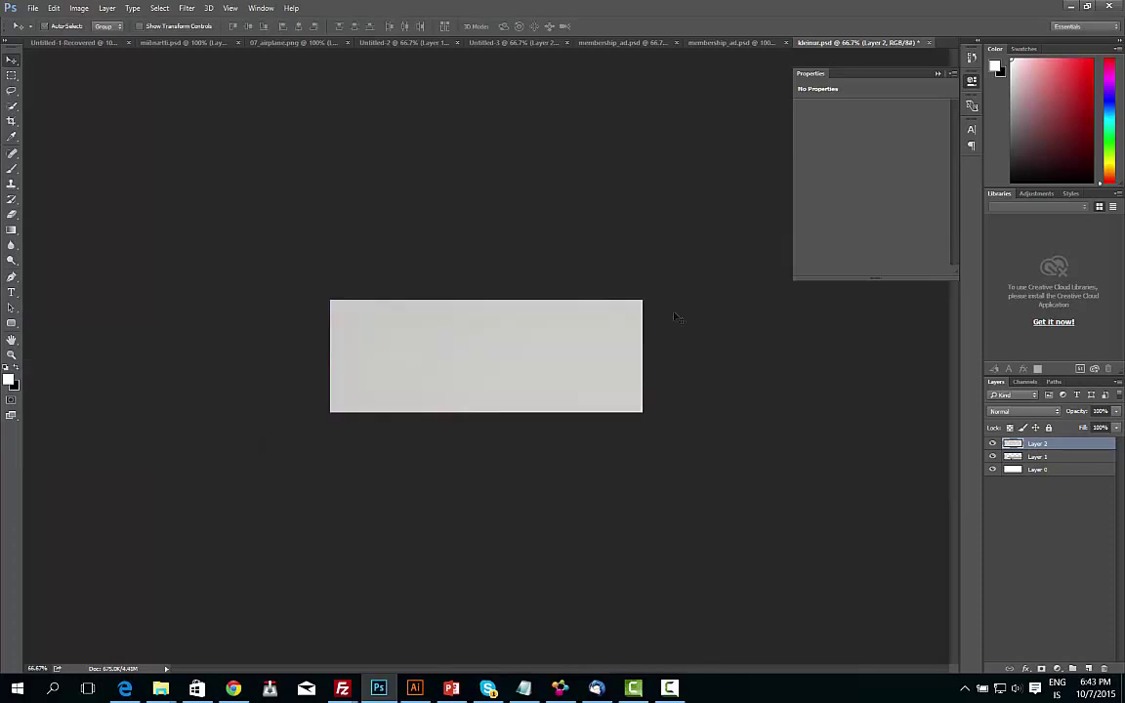
pyautogui.moveTo(515, 311); pyautogui.dragTo(542, 286)
pyautogui.press('Return')
pyautogui.hotkey('shift', 'alt', 'n')
# Step: Trace the plate rim with a Pen path and copy the cut-out plate to its own layer
pyautogui.hotkey('ctrl', '+')
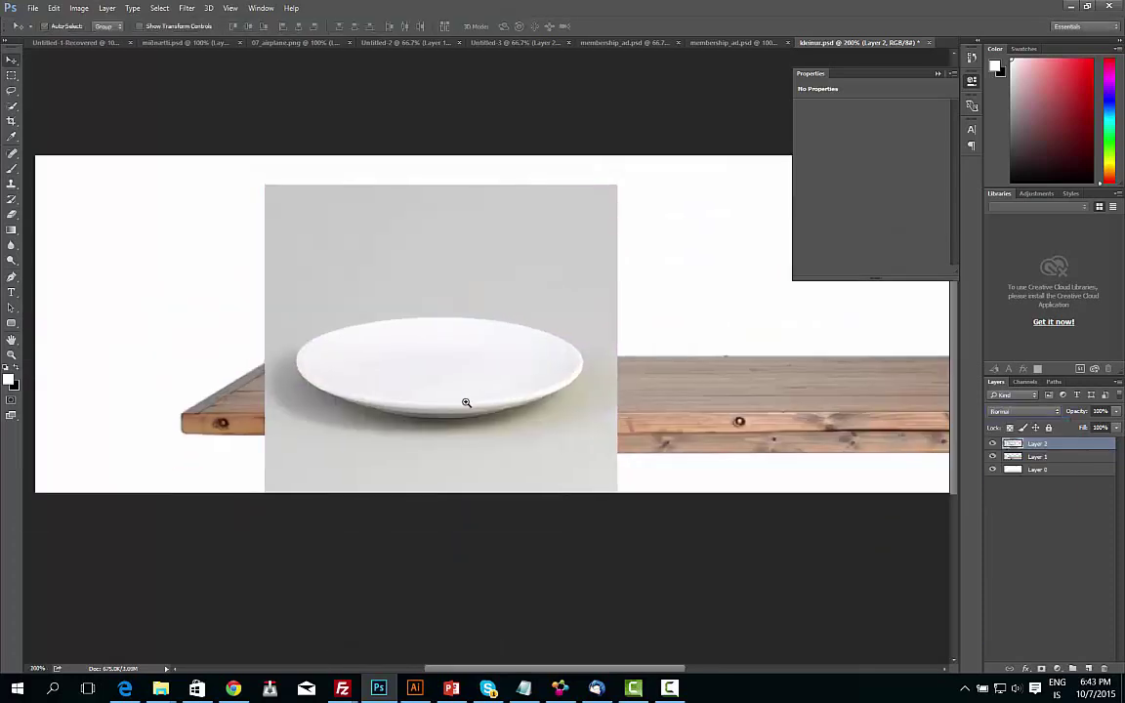
pyautogui.hotkey('ctrl', '+')
pyautogui.hotkey('ctrl', '+')
pyautogui.hotkey('ctrl', '+')
pyautogui.press('p')
pyautogui.click(417, 285)
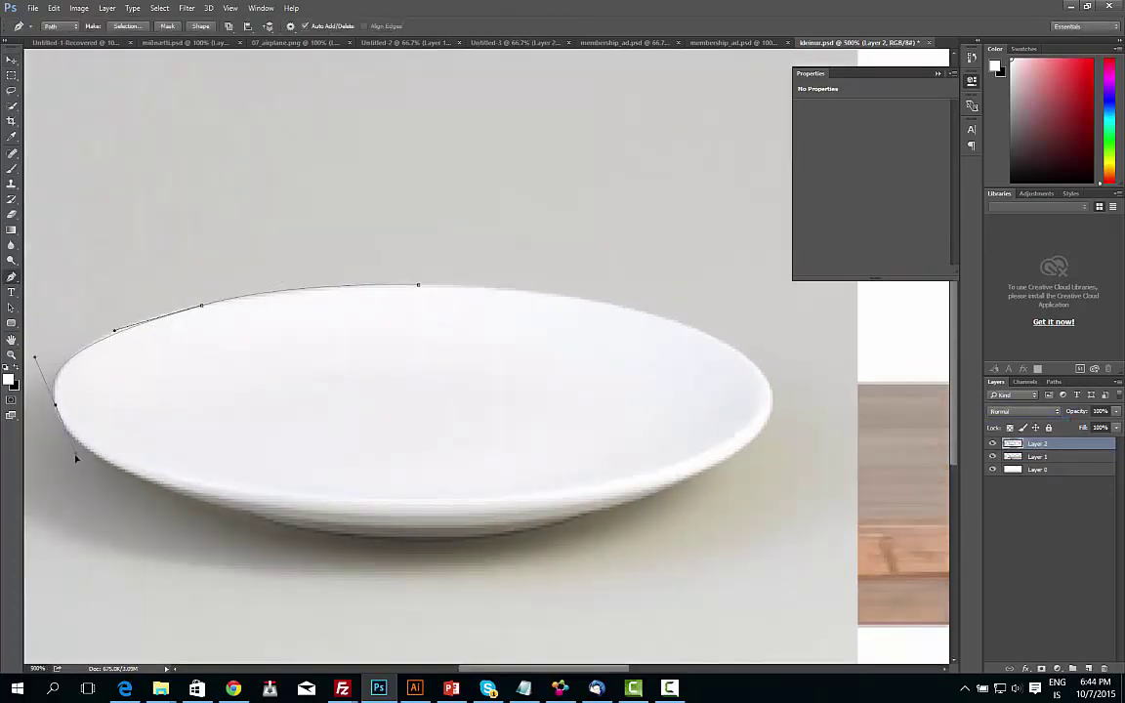
pyautogui.moveTo(424, 549); pyautogui.dragTo(470, 541)
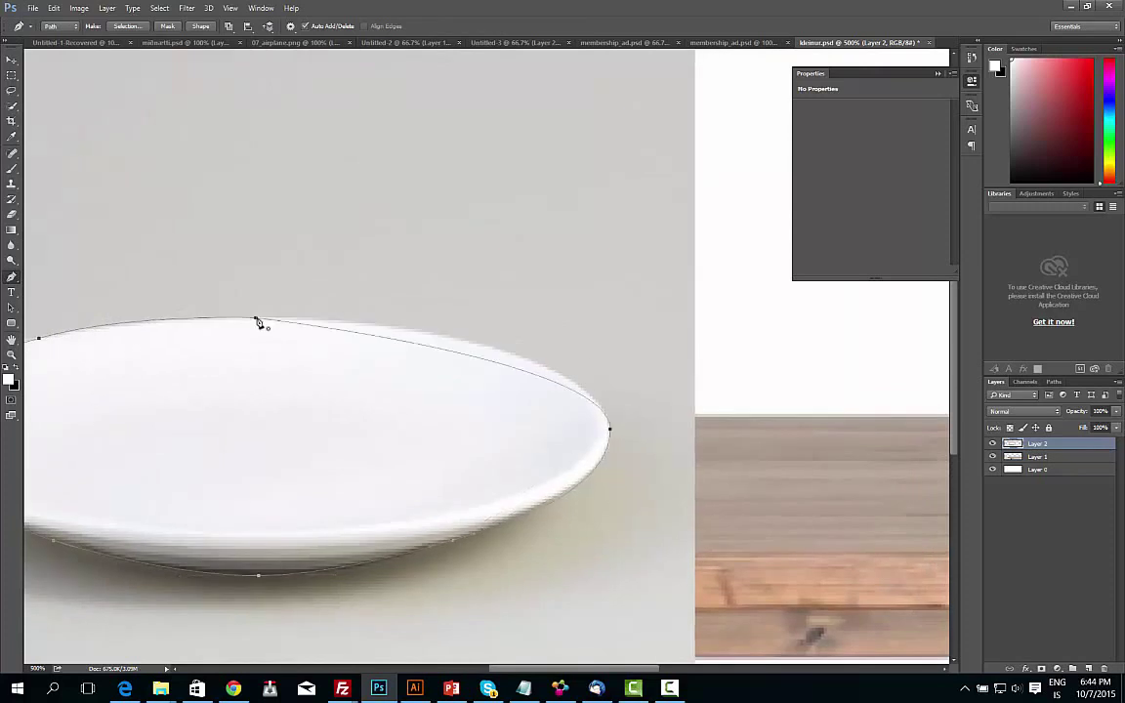
pyautogui.click(257, 320)
pyautogui.hotkey('ctrl', '0')
pyautogui.hotkey('ctrl', 'Return')
# Step: Move the cut-out plate onto the left part of the tabletop
pyautogui.hotkey('ctrl', 'j')
pyautogui.press('v')
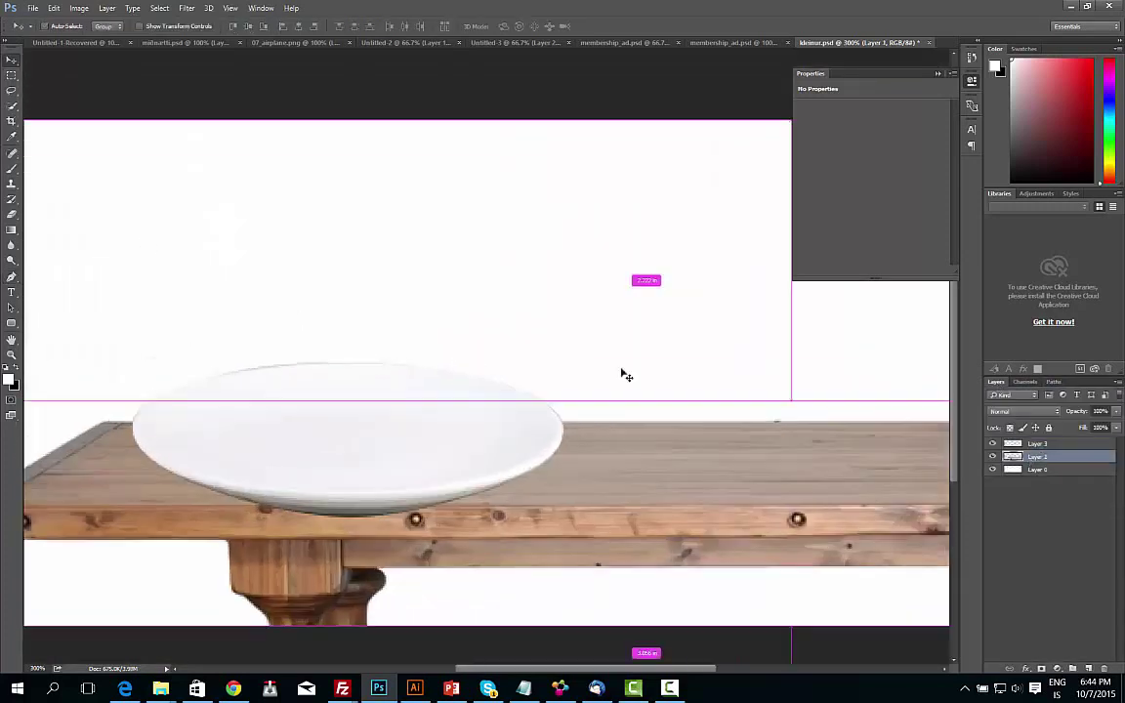
pyautogui.scroll(2, 366, 319)
pyautogui.scroll(-2, 366, 318)
pyautogui.moveTo(351, 445); pyautogui.dragTo(422, 428)
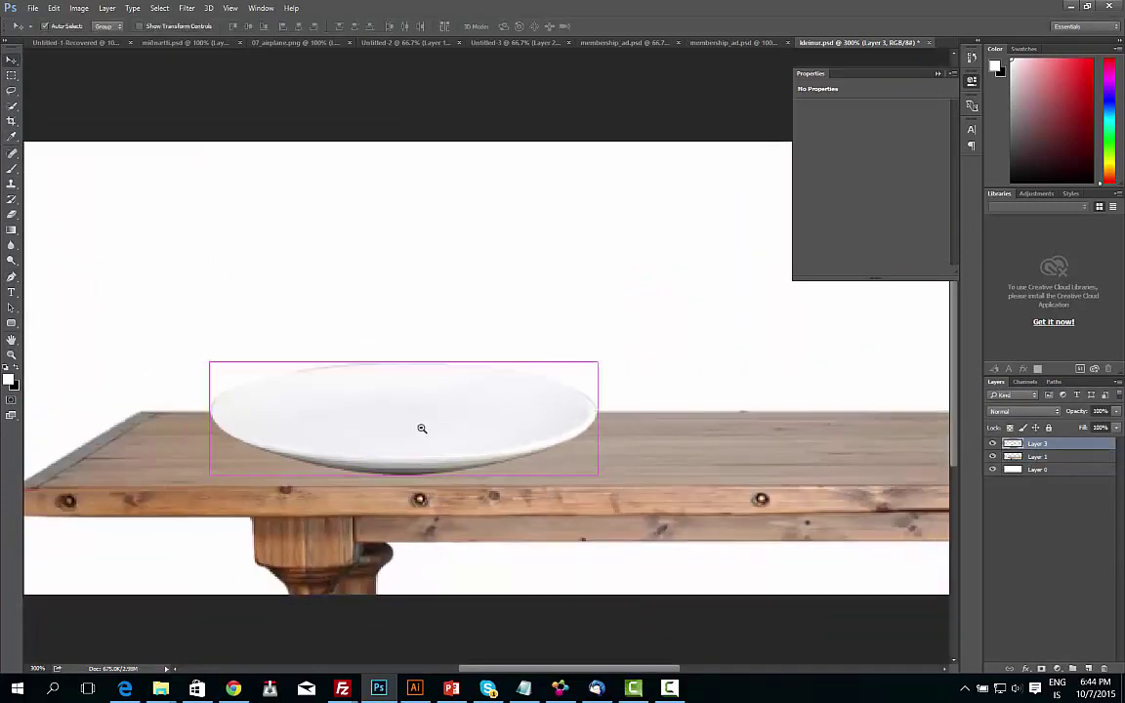
pyautogui.scroll(-1, 422, 428)
# Step: Duplicate the plate, fill the copy black, and position it under the plate as a shadow
pyautogui.hotkey('ctrl', 'j')
pyautogui.hotkey('alt', 'BackSpace')
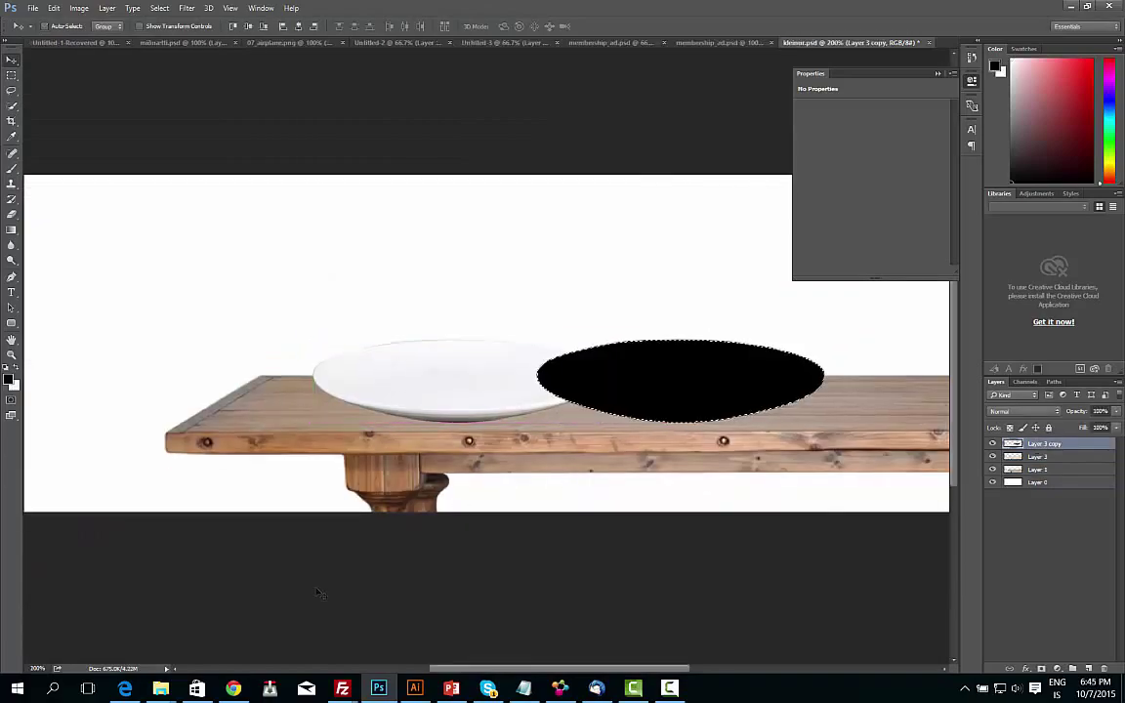
pyautogui.hotkey('alt', 'Tab')
pyautogui.click(1048, 8)
pyautogui.moveTo(781, 386); pyautogui.dragTo(527, 406)
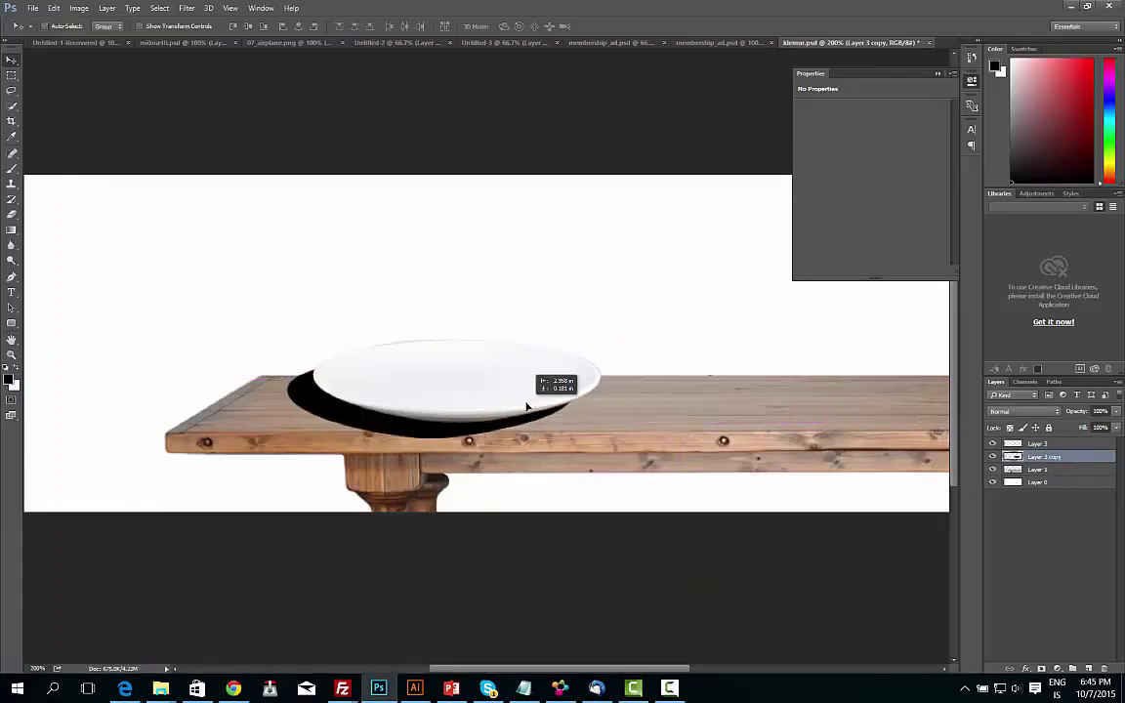
pyautogui.hotkey('ctrl', 't')
pyautogui.press('Return')
# Step: Soften the black plate shadow with a Gaussian Blur
pyautogui.click(186, 8)
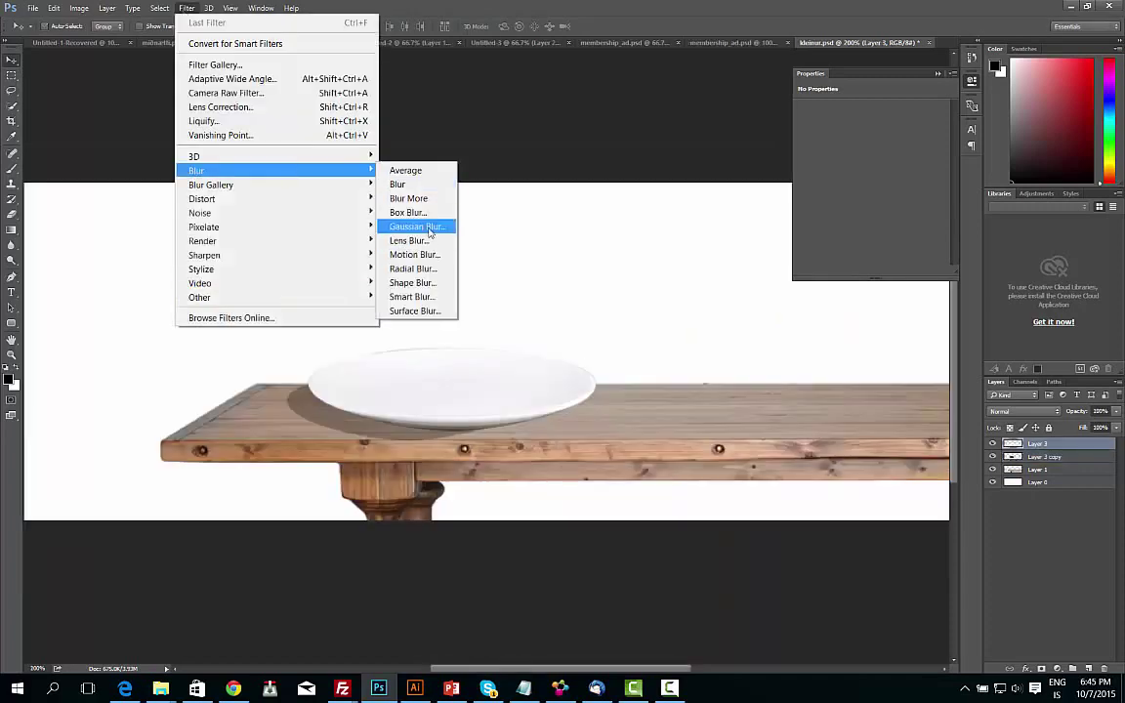
pyautogui.click(410, 227)
pyautogui.press('Return')
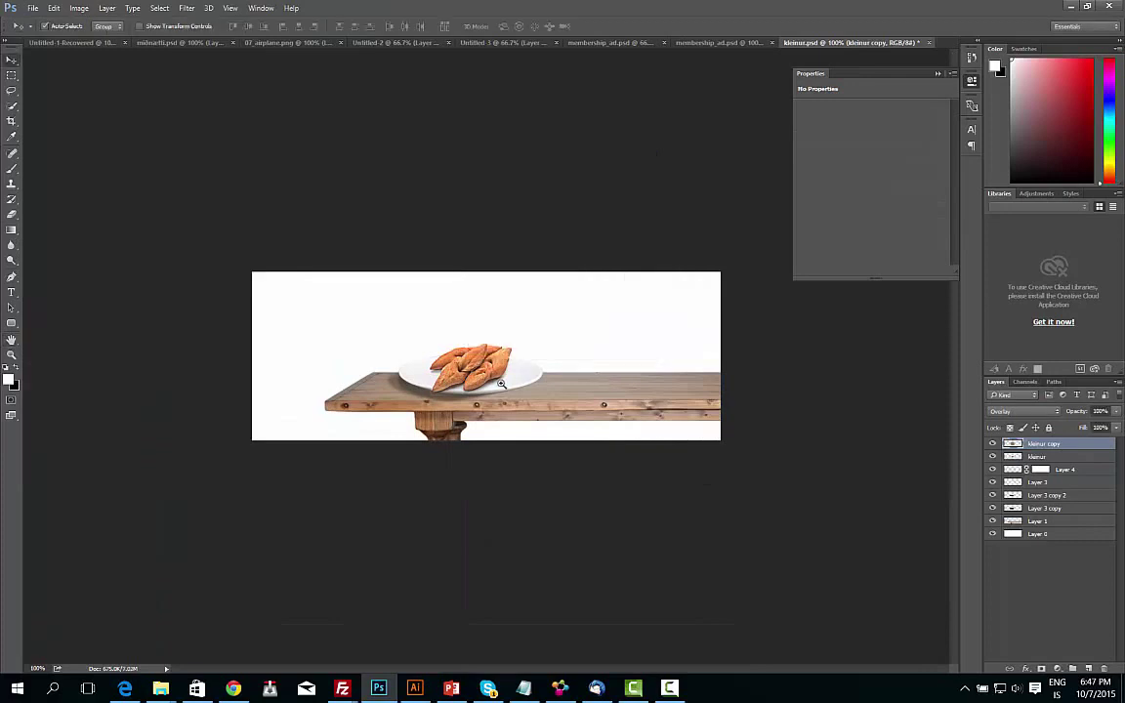
pyautogui.click(500, 383)
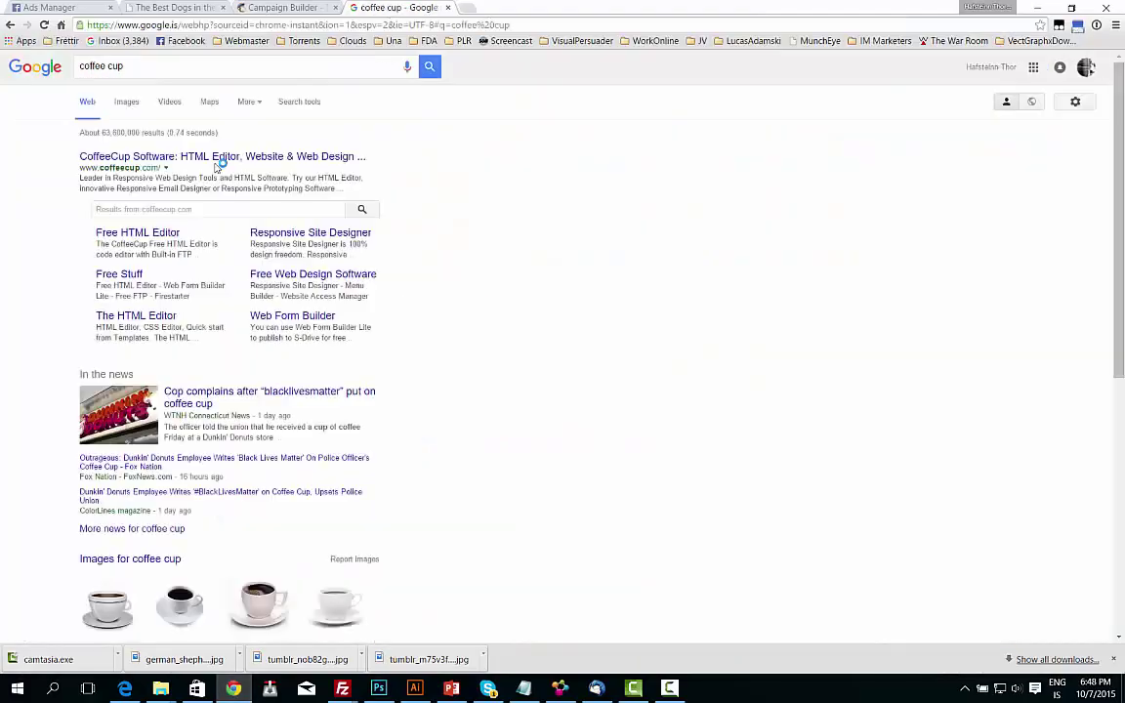
# Step: Browse Google Images coffee cup results and open a cup image preview
pyautogui.click(126, 102)
pyautogui.scroll(-2, 646, 352)
pyautogui.scroll(-4, 646, 351)
pyautogui.scroll(-3, 646, 352)
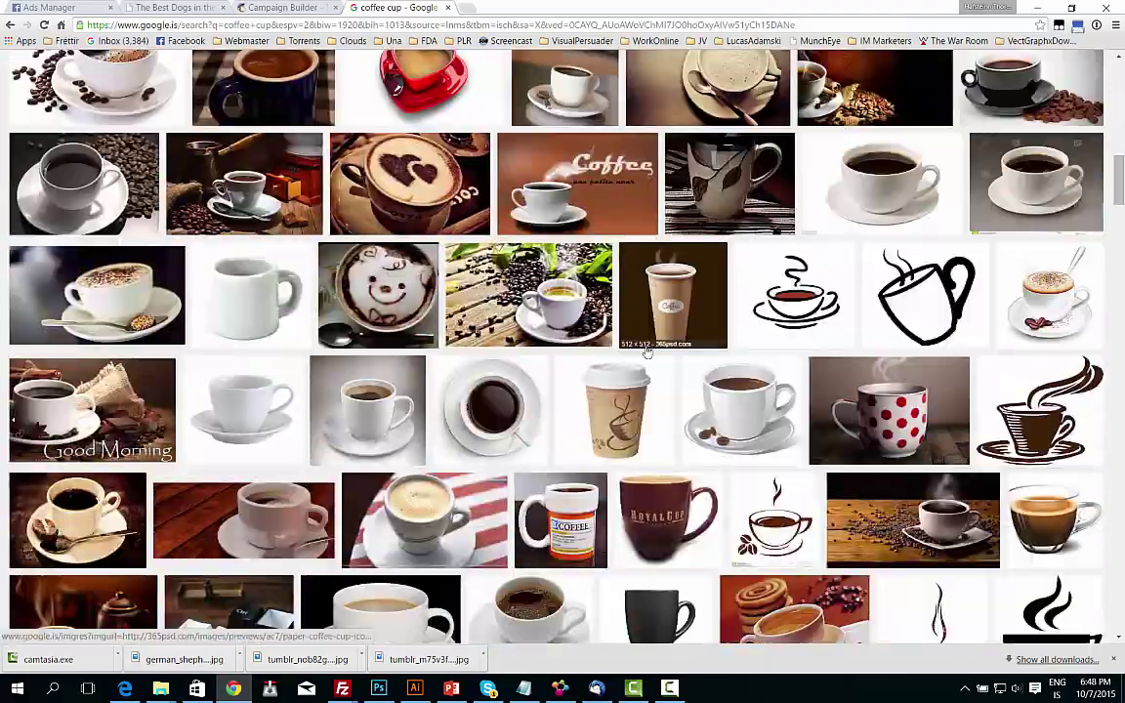
pyautogui.scroll(-4, 646, 351)
pyautogui.scroll(-4, 733, 331)
pyautogui.scroll(-4, 808, 331)
pyautogui.scroll(-4, 799, 330)
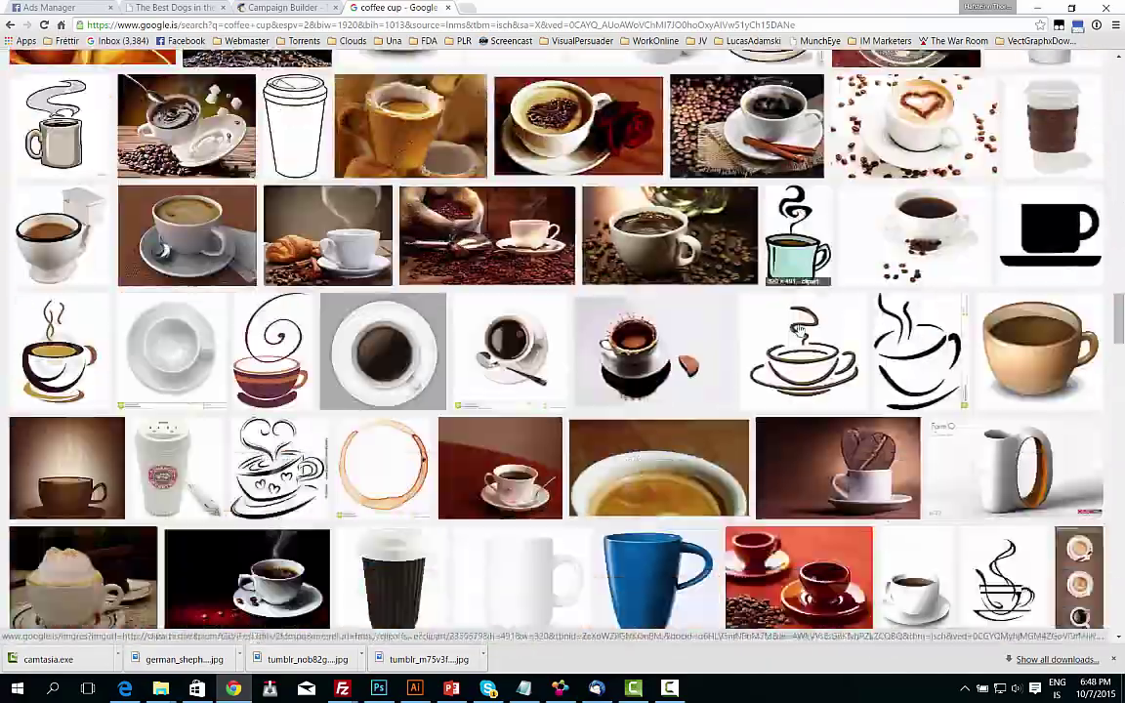
pyautogui.scroll(-4, 799, 330)
pyautogui.scroll(-4, 799, 330)
pyautogui.click(322, 361)
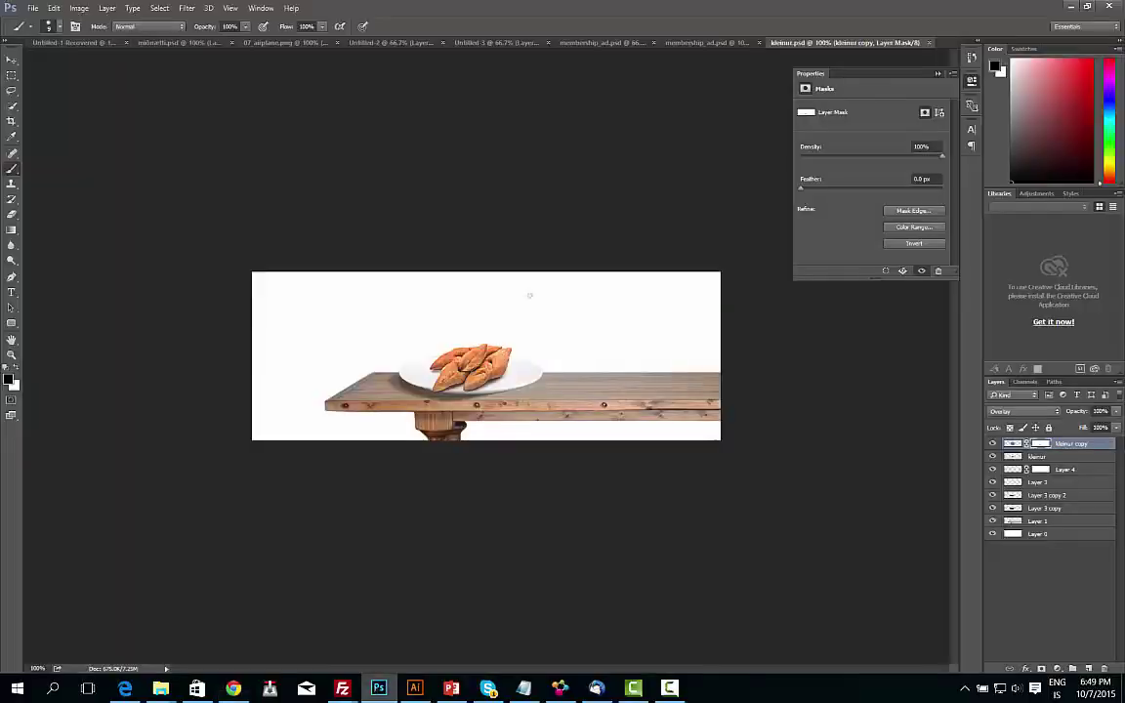
# Step: Paste the coffee cup into the banner, shrink it, and set it on the tabletop
pyautogui.hotkey('ctrl', 'v')
pyautogui.hotkey('ctrl', 't')
pyautogui.moveTo(720, 272); pyautogui.dragTo(522, 313)
pyautogui.hotkey('ctrl', '+')
pyautogui.moveTo(249, 374)
pyautogui.mouseDown()
pyautogui.moveTo(615, 374)
pyautogui.moveTo(643, 357)
pyautogui.mouseUp()
pyautogui.press('Return')
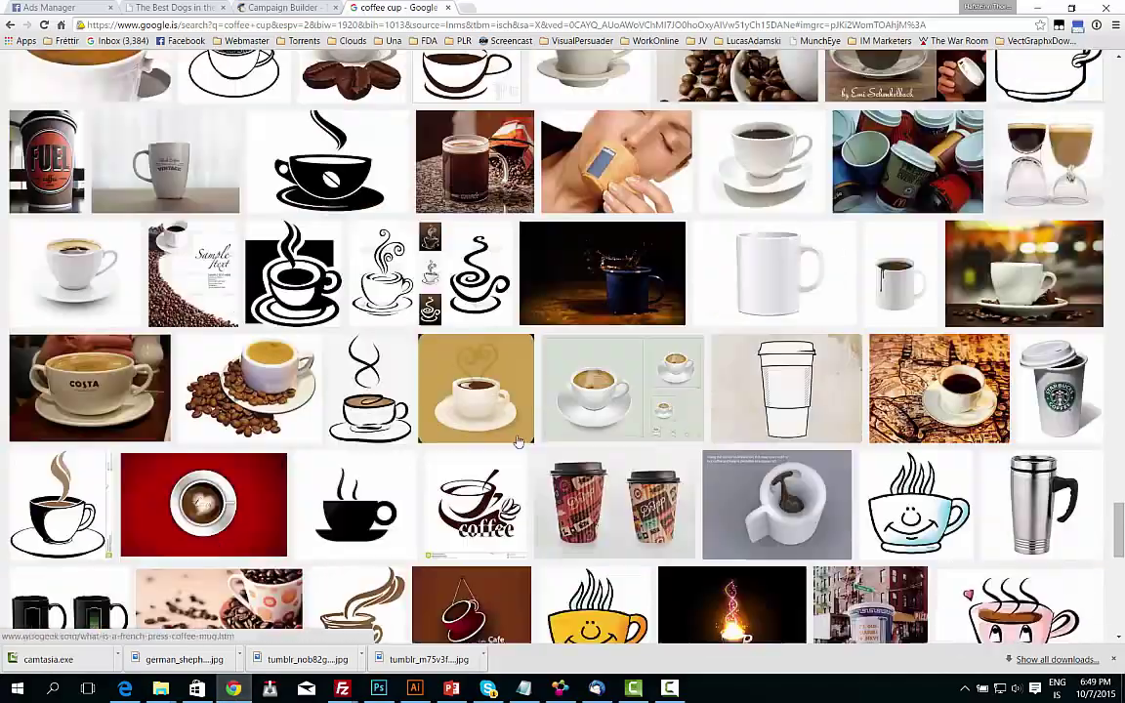
# Step: Load more coffee cup results and open a white coffee cup preview
pyautogui.scroll(-10, 518, 442)
pyautogui.click(554, 571)
pyautogui.scroll(-5, 586, 439)
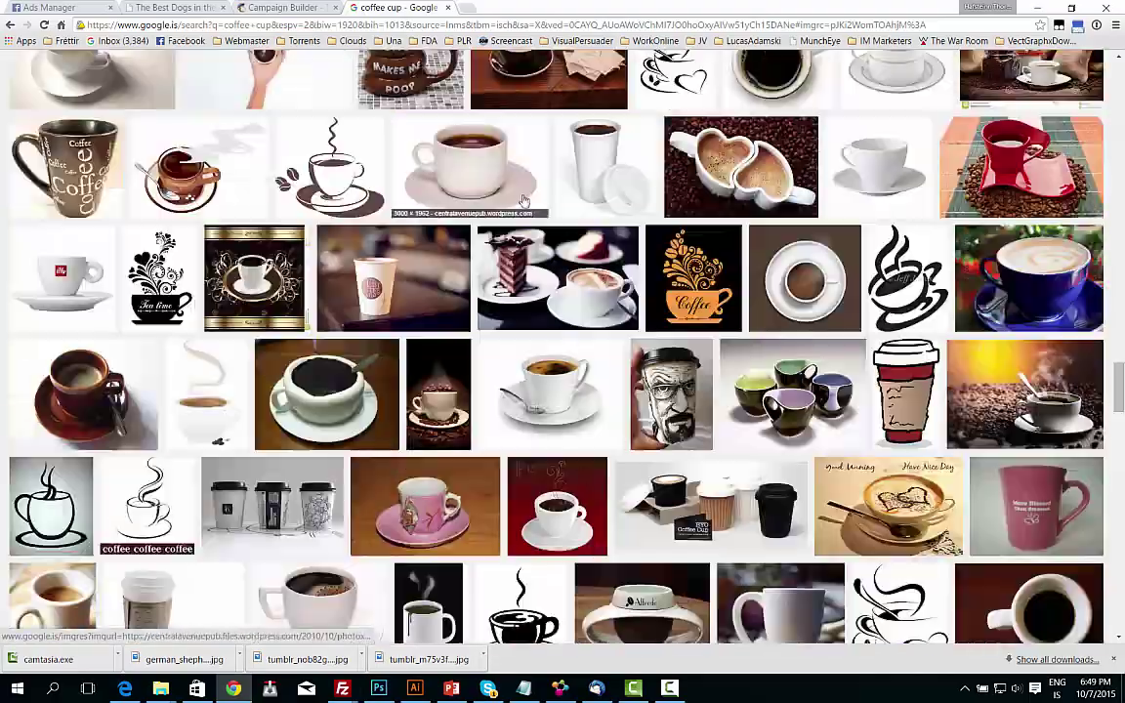
pyautogui.scroll(-5, 636, 288)
pyautogui.scroll(-5, 636, 288)
pyautogui.scroll(-5, 636, 288)
pyautogui.scroll(-5, 636, 288)
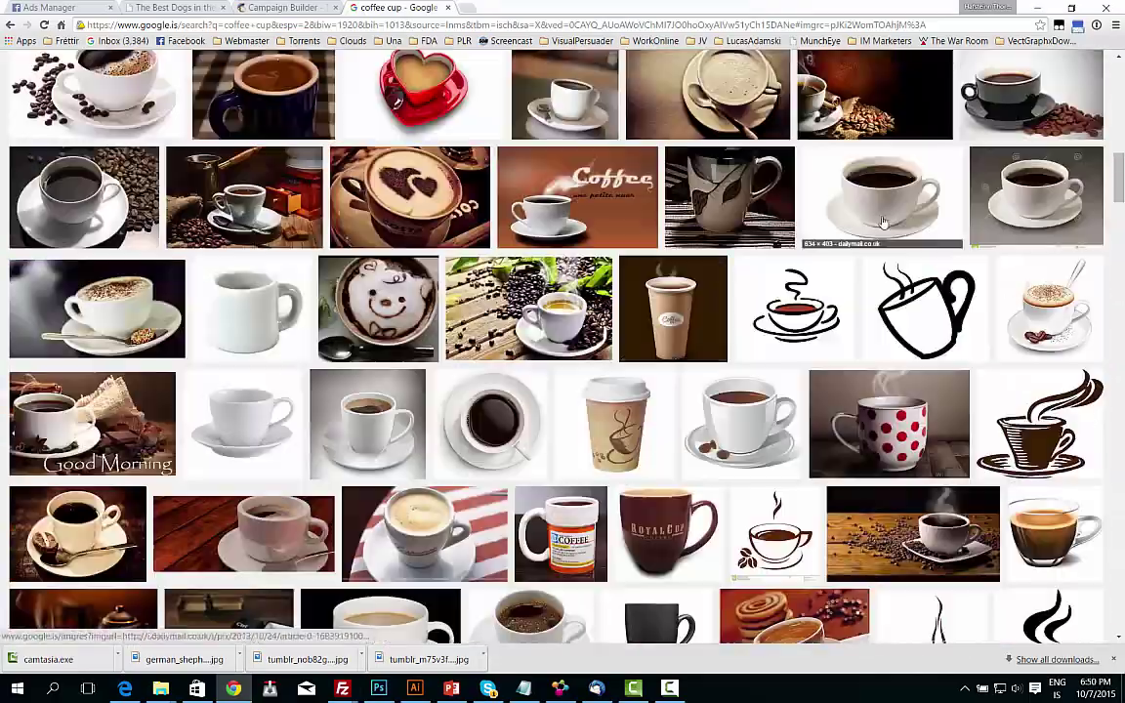
pyautogui.click(881, 201)
# Step: Copy the white coffee cup image and paste it into the Photoshop banner
pyautogui.rightClick(334, 381)
pyautogui.click(455, 508)
pyautogui.hotkey('alt', 'Tab')
pyautogui.hotkey('ctrl', 'v')
# Step: Shrink the pasted cup, blend it to show on white, and place it left of the pastry plate
pyautogui.hotkey('ctrl', 't')
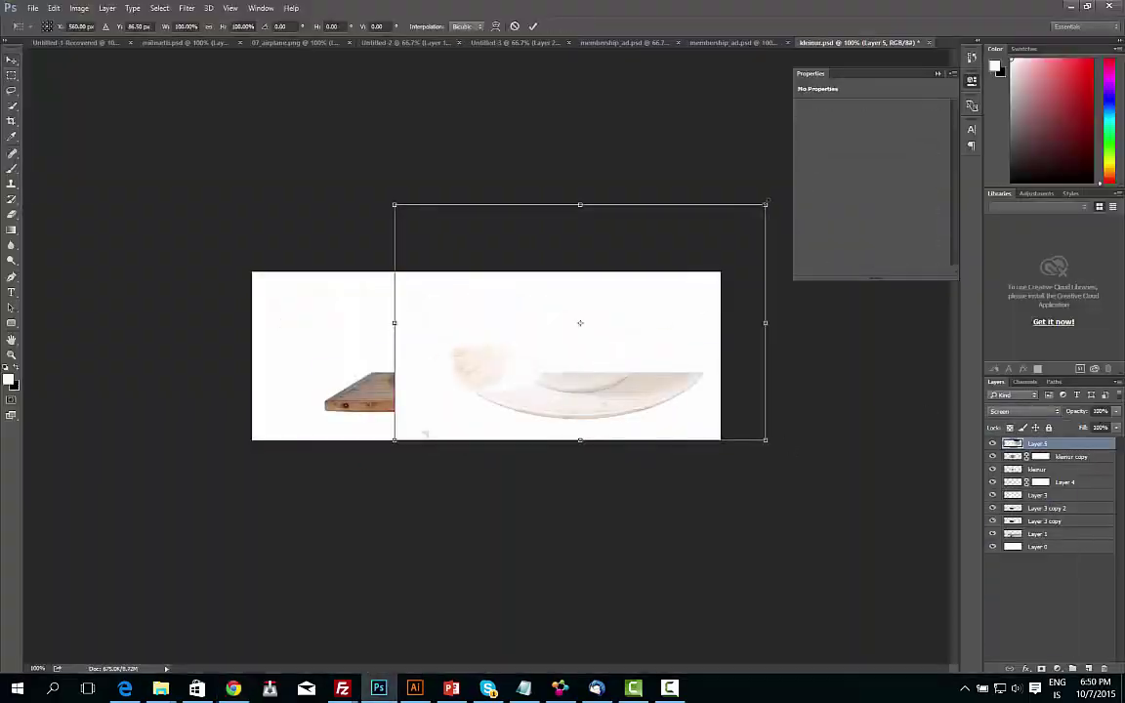
pyautogui.moveTo(766, 206); pyautogui.dragTo(651, 277)
pyautogui.hotkey('shift', 'alt', 'k')
pyautogui.hotkey('ctrl', '-')
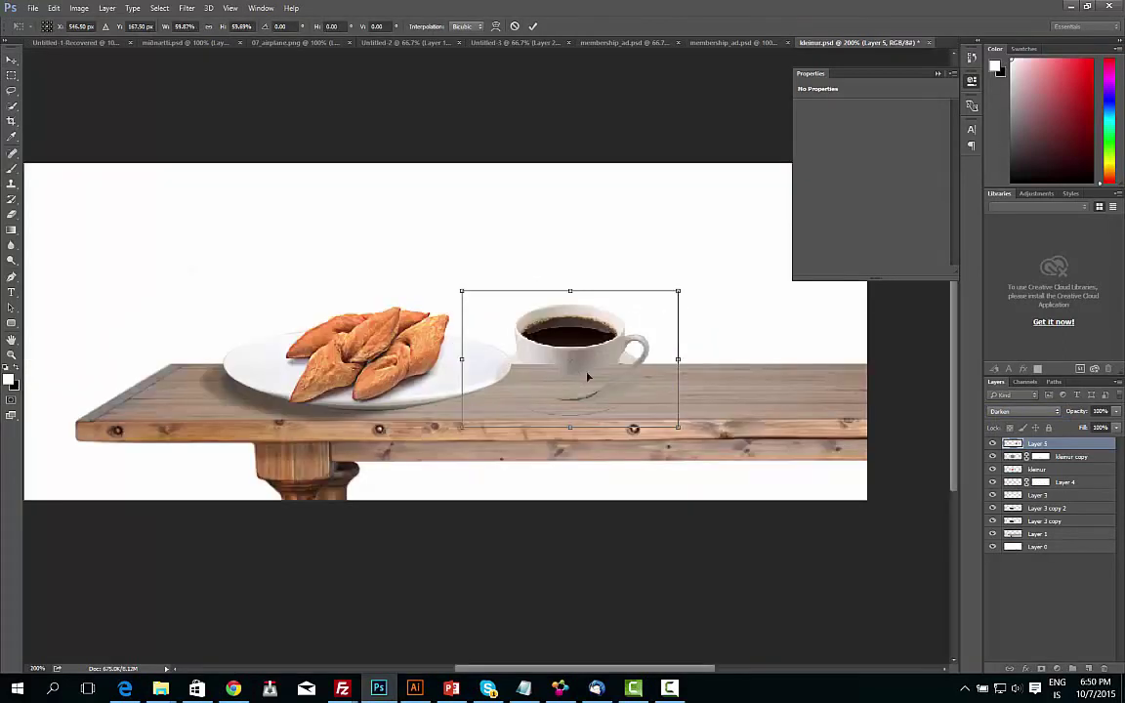
pyautogui.moveTo(527, 334)
pyautogui.mouseDown()
pyautogui.moveTo(570, 395)
pyautogui.moveTo(250, 367)
pyautogui.mouseUp()
pyautogui.hotkey('ctrl', '+')
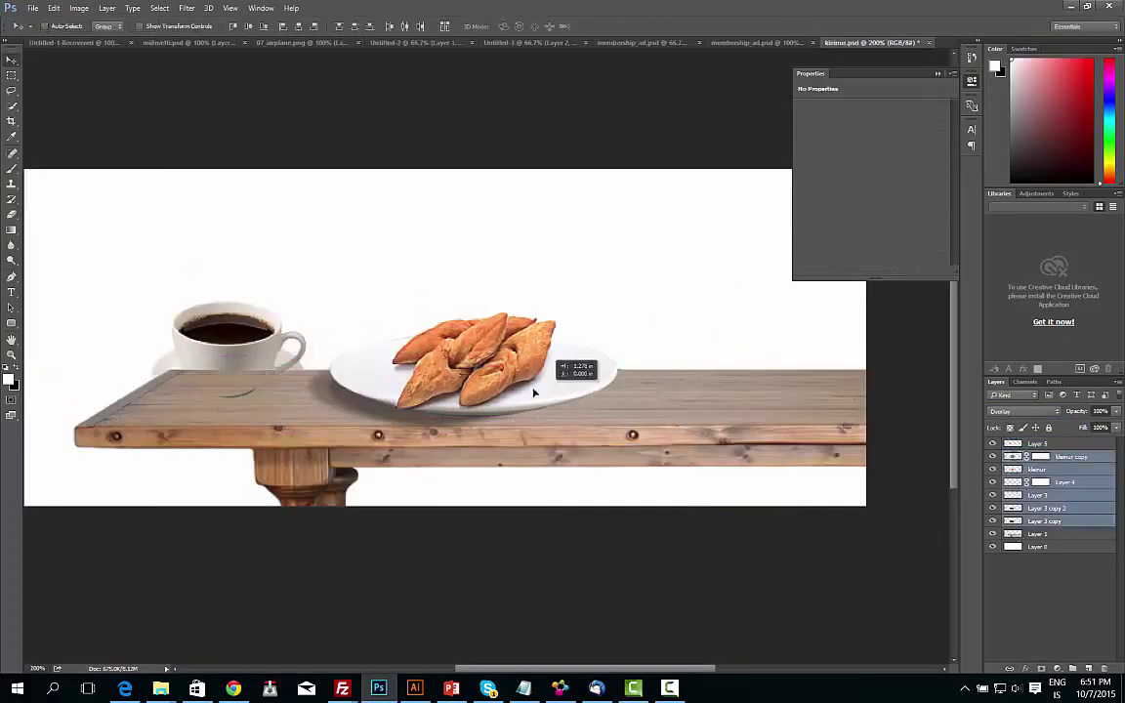
pyautogui.hotkey('ctrl', '-')
pyautogui.hotkey('ctrl', '+')
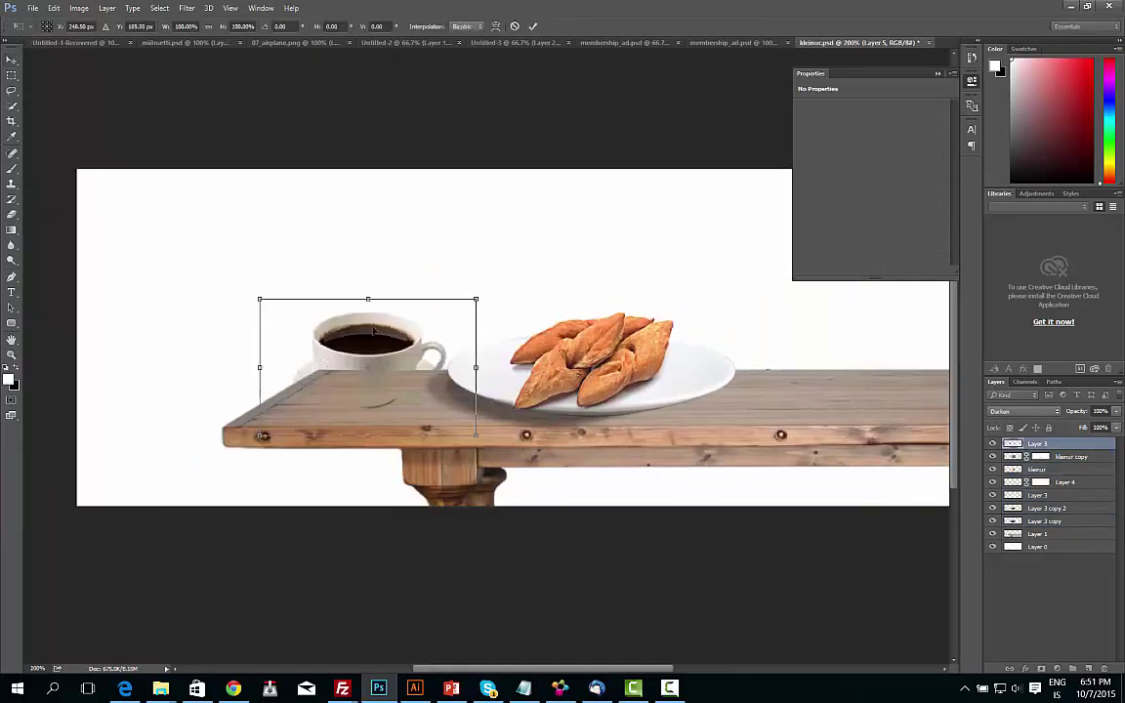
pyautogui.press('Return')
# Step: Add a new empty layer and switch to the Brush tool
pyautogui.hotkey('ctrl', 'shift', 'alt', 'n')
pyautogui.press('b')
pyautogui.hotkey('ctrl', '+')
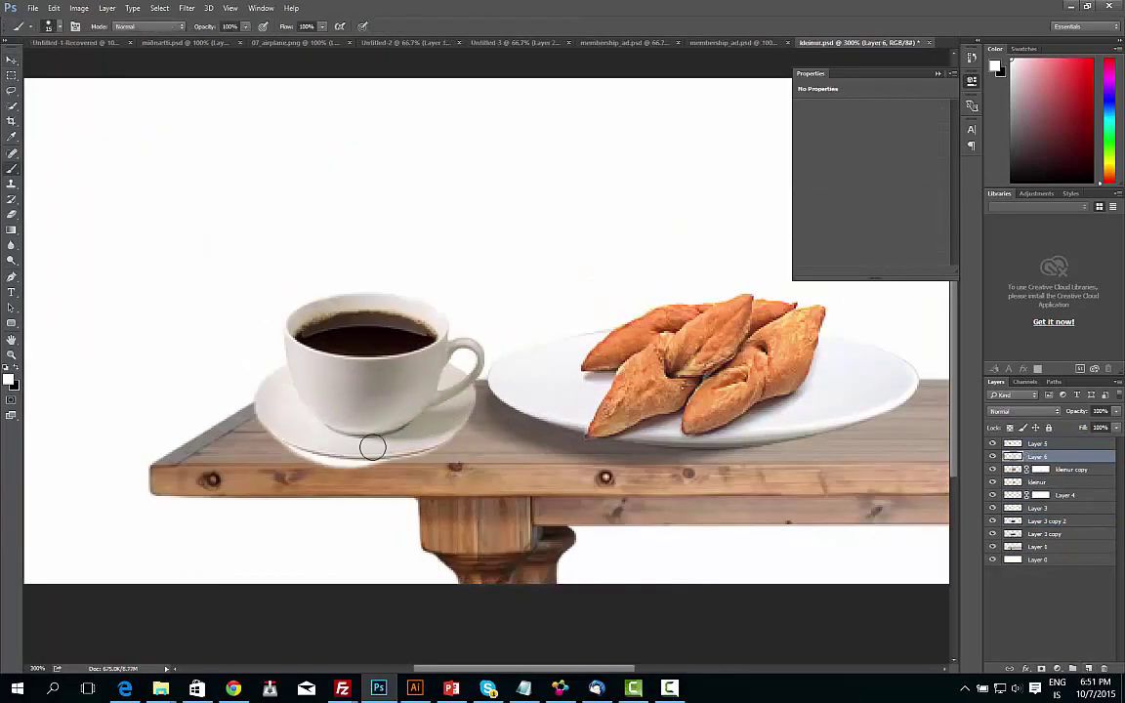
pyautogui.hotkey('ctrl', '-')
pyautogui.hotkey('ctrl', '-')
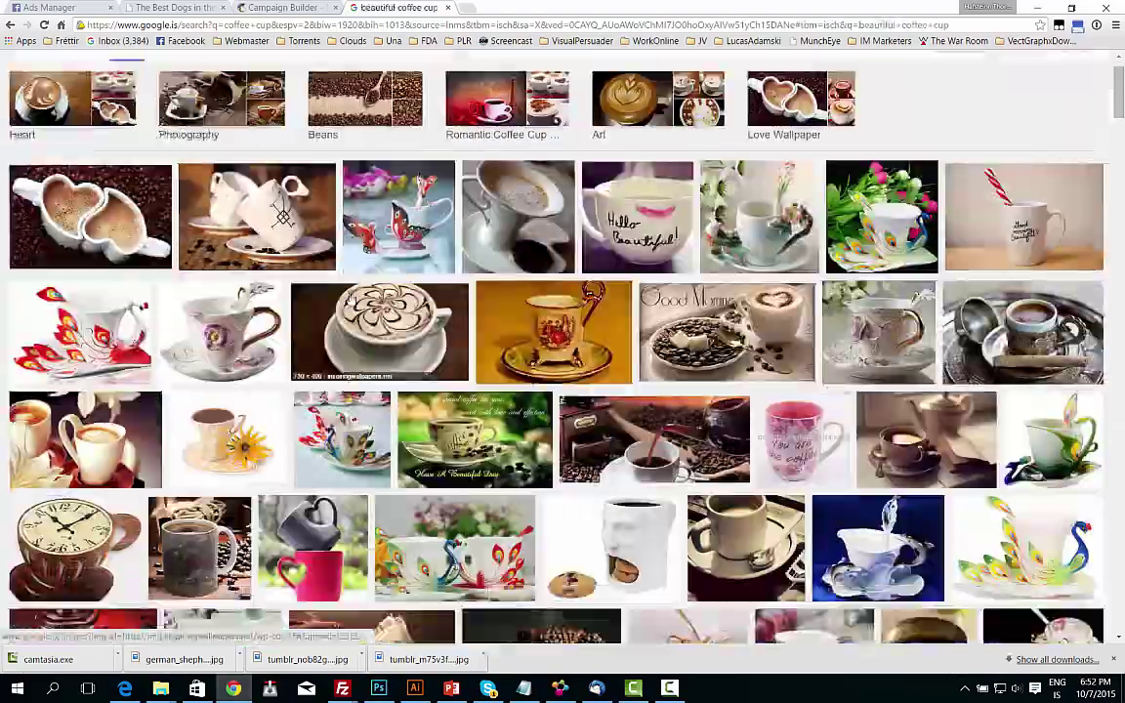
# Step: Scroll further down the beautiful coffee cup results toward the steaming cup on a saucer
pyautogui.scroll(-5, 283, 215)
pyautogui.scroll(-5, 313, 244)
pyautogui.scroll(-5, 342, 274)
pyautogui.scroll(-5, 374, 295)
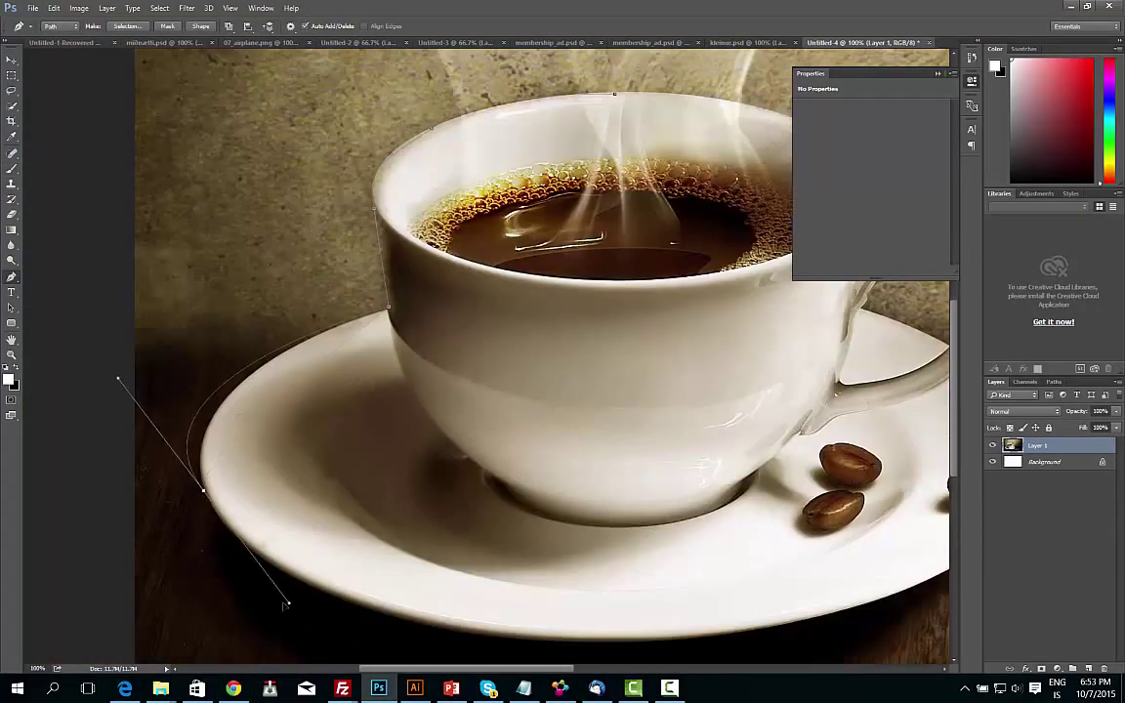
# Step: Scroll back up while working on the steaming cup and saucer cut-out
pyautogui.scroll(1, 667, 249)
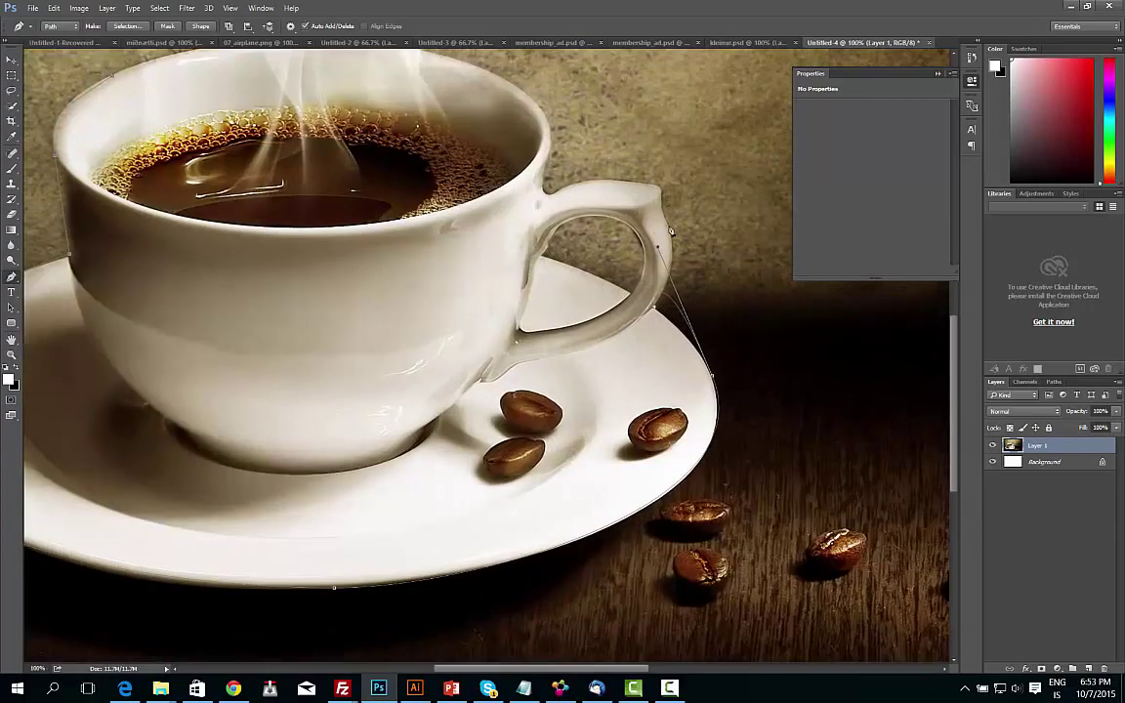
pyautogui.scroll(5, 367, 141)
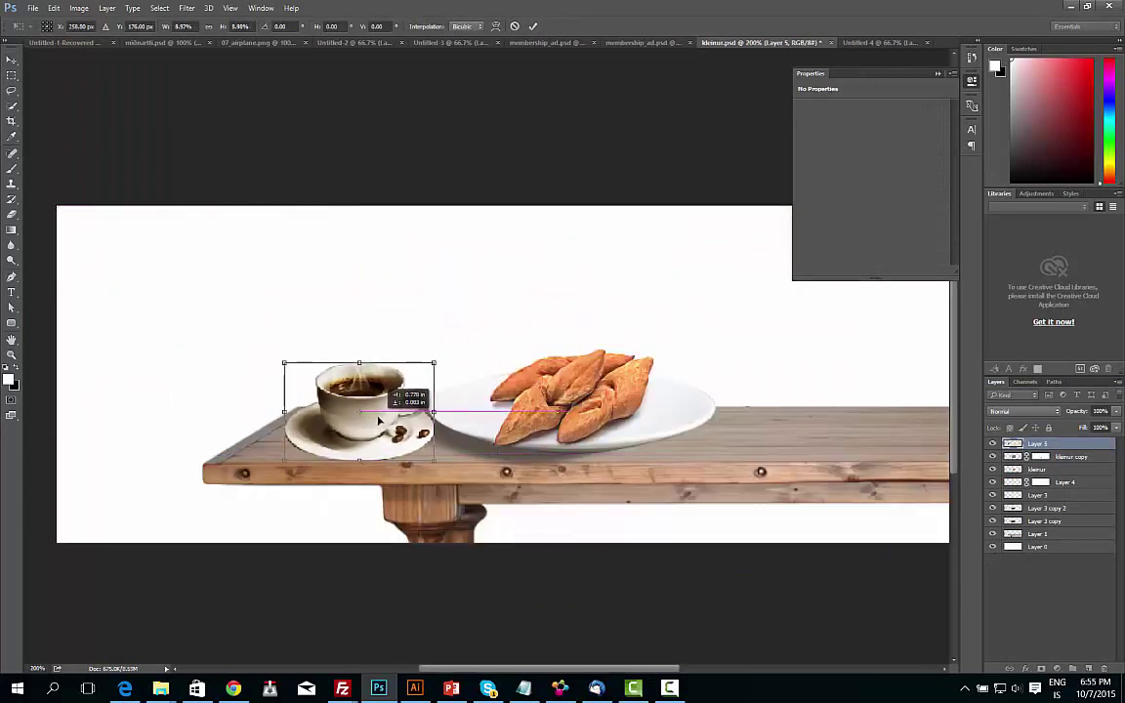
# Step: Adjust the cup's Hue/Saturation, then zoom into the handle and pick the Polygonal Lasso
pyautogui.hotkey('ctrl', 'u')
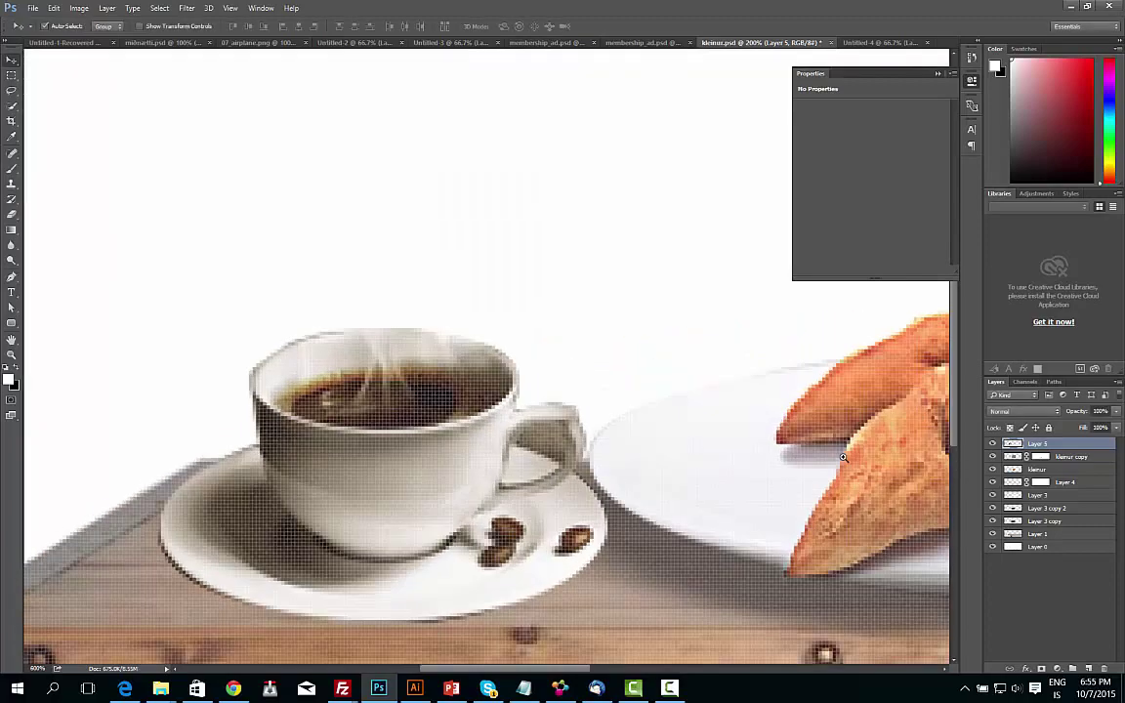
pyautogui.moveTo(514, 335)
pyautogui.mouseDown()
pyautogui.moveTo(360, 321)
pyautogui.moveTo(673, 432)
pyautogui.mouseUp()
pyautogui.press('l')
pyautogui.scroll(1, 614, 466)
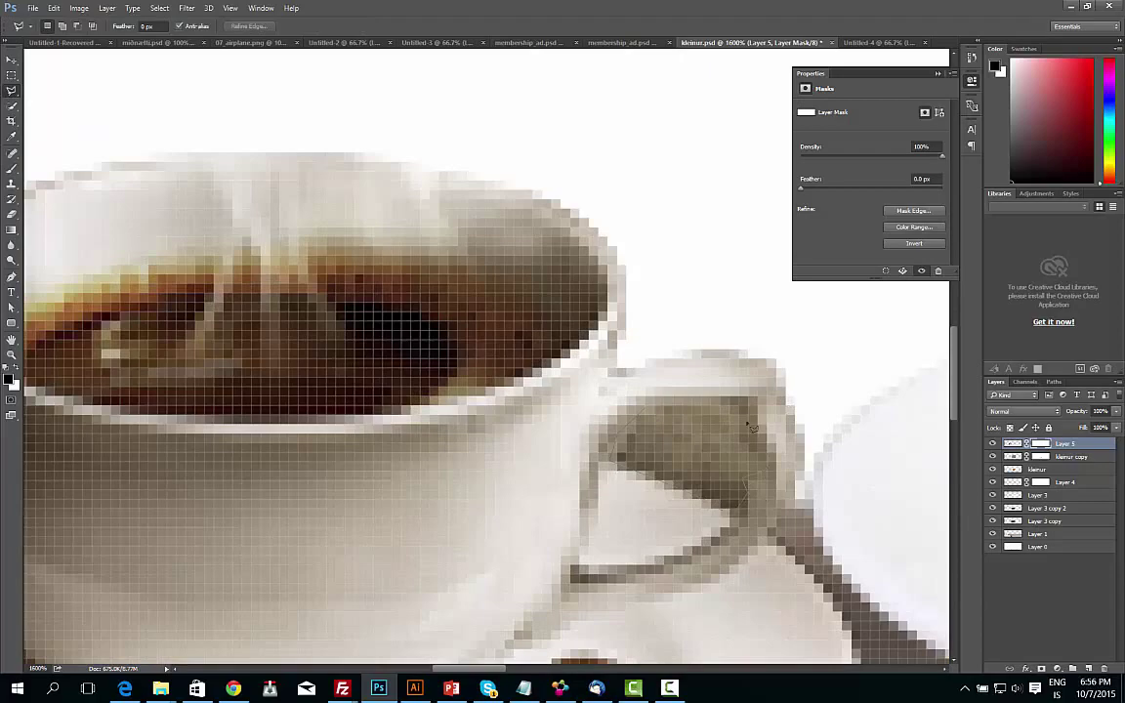
pyautogui.scroll(-1, 703, 420)
# Step: Mask out the background inside the handle and paint a soft dark shadow left of the saucer
pyautogui.hotkey('ctrl', 'j')
pyautogui.hotkey('ctrl', '0')
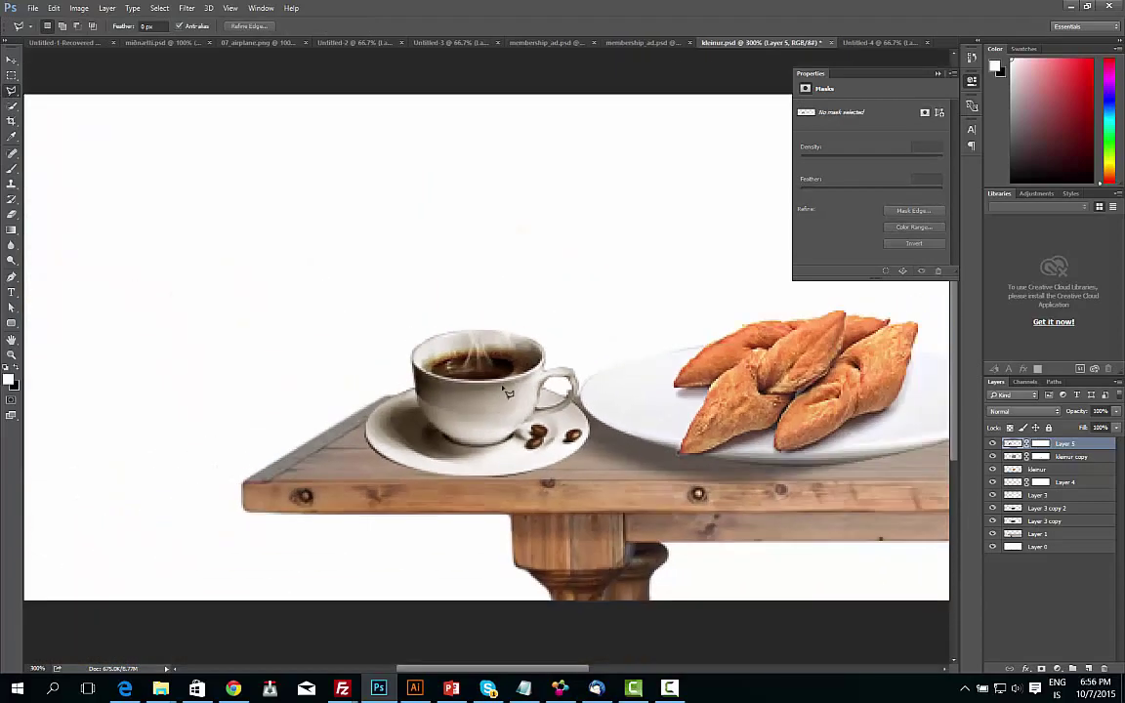
pyautogui.hotkey('ctrl', '+')
pyautogui.press('v')
pyautogui.rightClick(360, 448)
pyautogui.moveTo(322, 391); pyautogui.dragTo(283, 449)
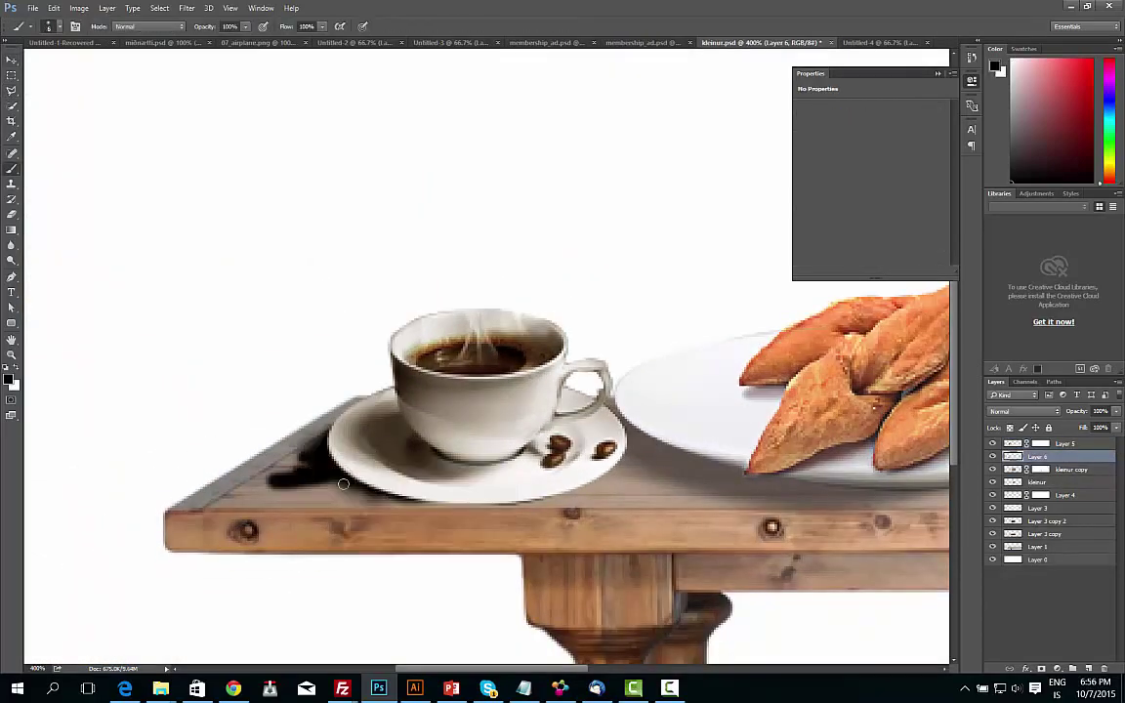
# Step: Apply a Motion Blur to the painted saucer shadow
pyautogui.click(187, 8)
pyautogui.click(419, 244)
pyautogui.click(625, 177)
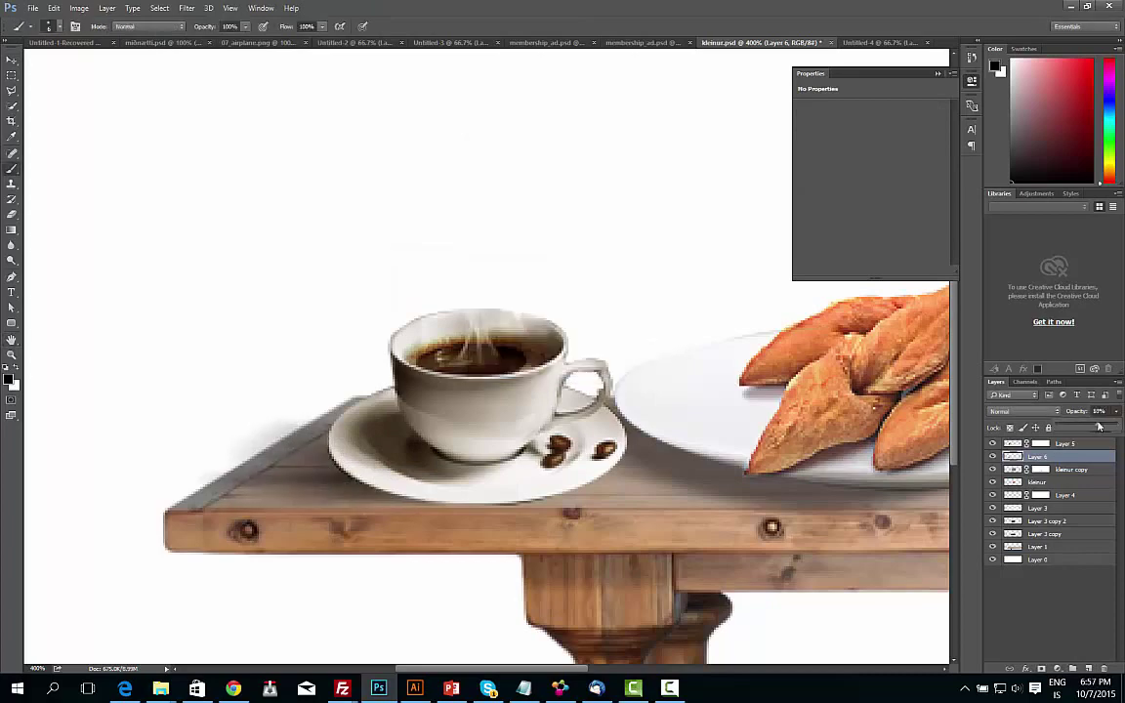
pyautogui.press('Return')
pyautogui.hotkey('ctrl', '0')
pyautogui.hotkey('ctrl', '-')
pyautogui.hotkey('ctrl', '+')
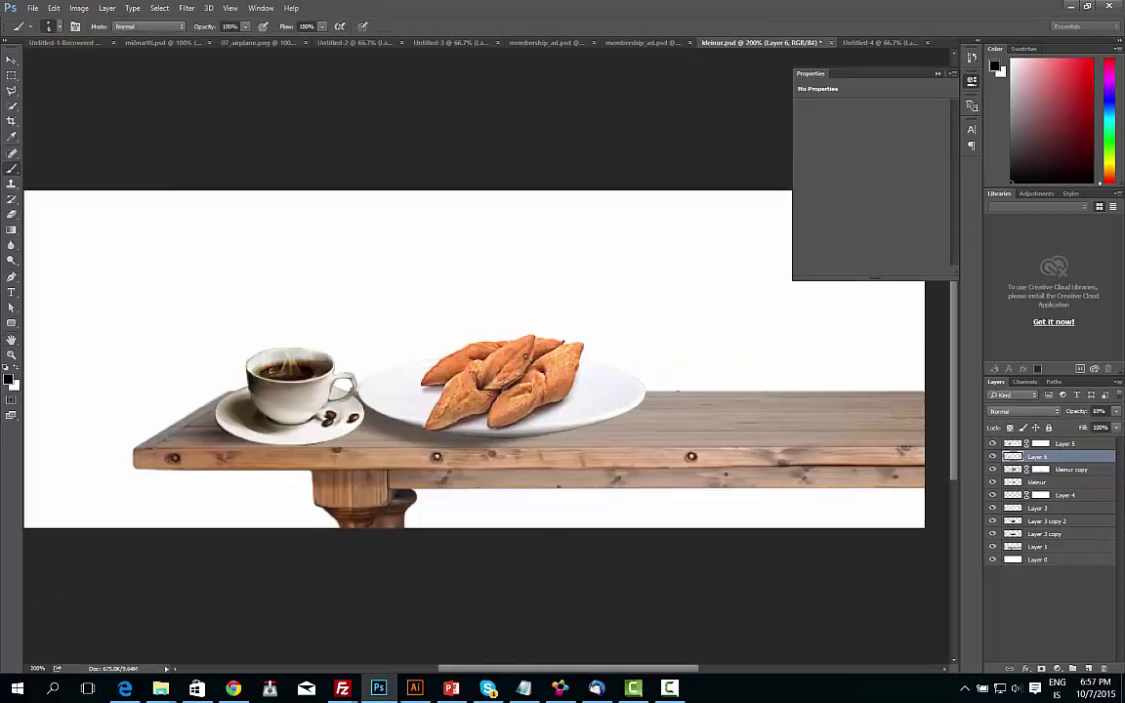
# Step: Distort the table image, pulling its top edge up to deepen the tabletop
pyautogui.press('b')
pyautogui.click(779, 455)
pyautogui.moveTo(707, 356)
pyautogui.mouseDown()
pyautogui.moveTo(701, 169)
pyautogui.moveTo(703, 326)
pyautogui.mouseUp()
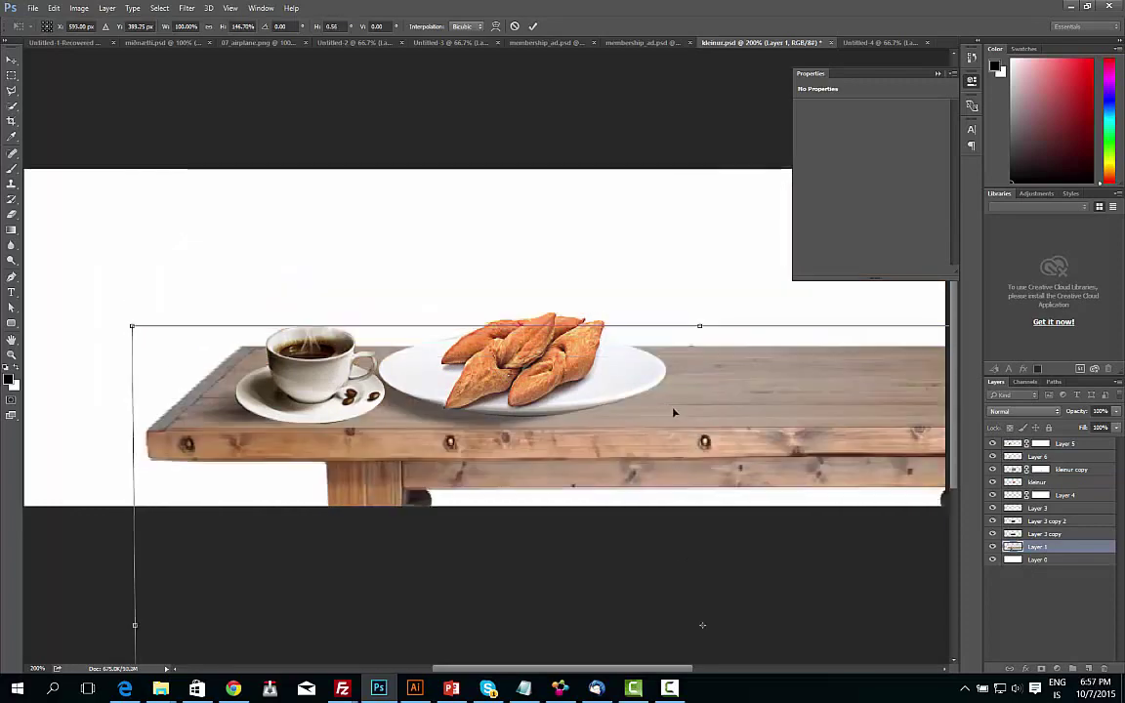
pyautogui.press('Return')
pyautogui.hotkey('ctrl', '-')
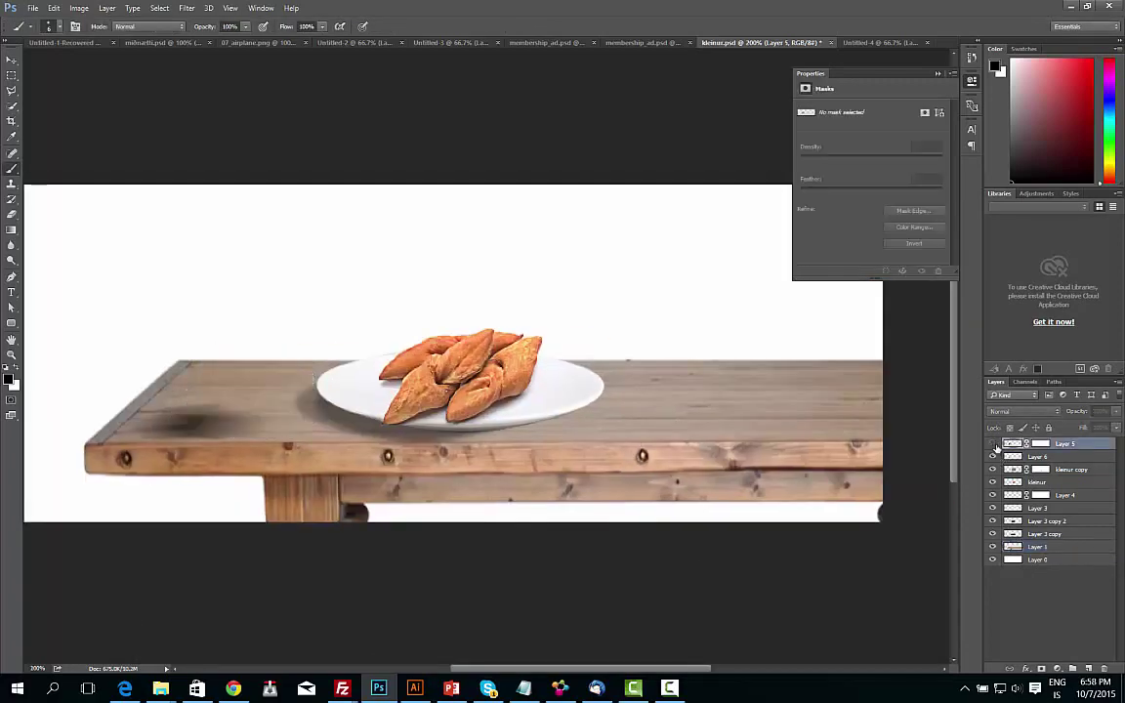
# Step: Soften the cup's edges with the Blur tool
pyautogui.hotkey('ctrl', '+')
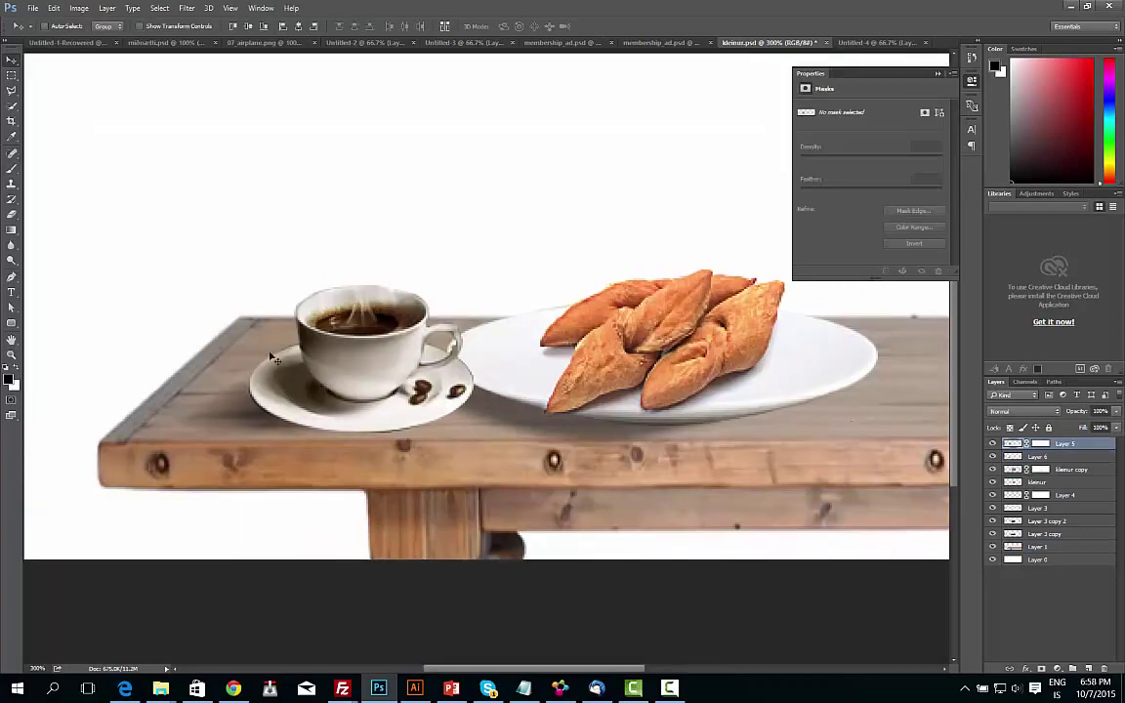
pyautogui.hotkey('ctrl', '+')
pyautogui.press('r')
pyautogui.hotkey('ctrl', '+')
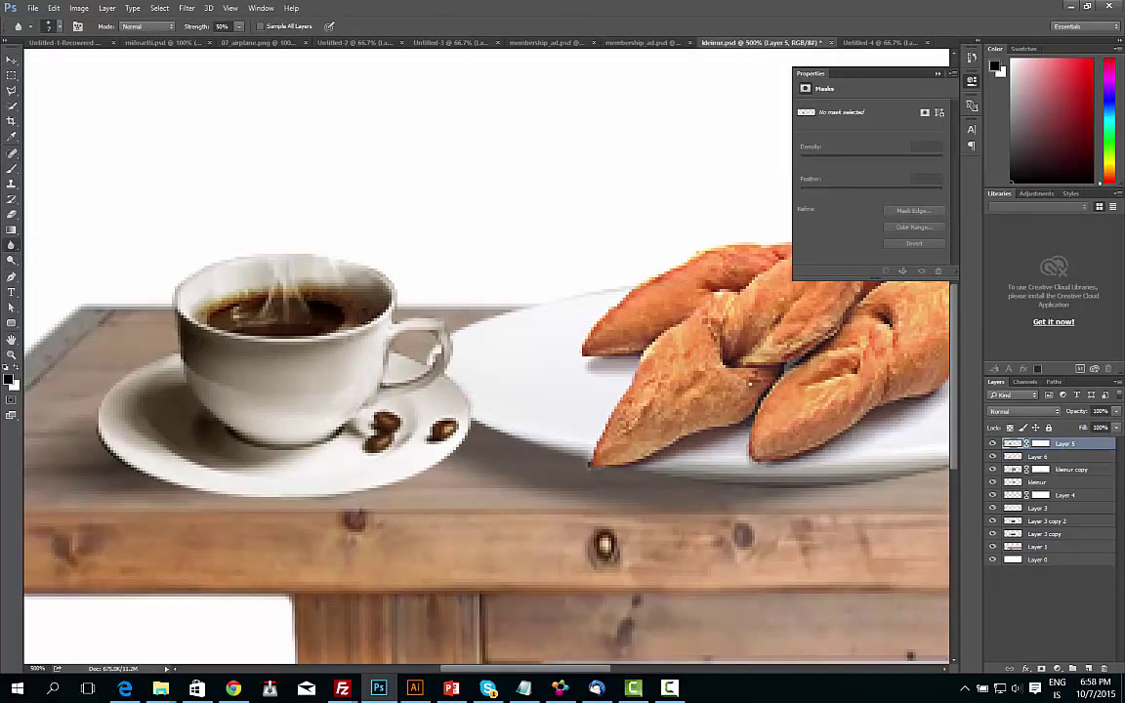
pyautogui.hotkey('ctrl', '-')
pyautogui.hotkey('ctrl', '-')
pyautogui.hotkey('ctrl', '-')
pyautogui.hotkey('ctrl', '-')
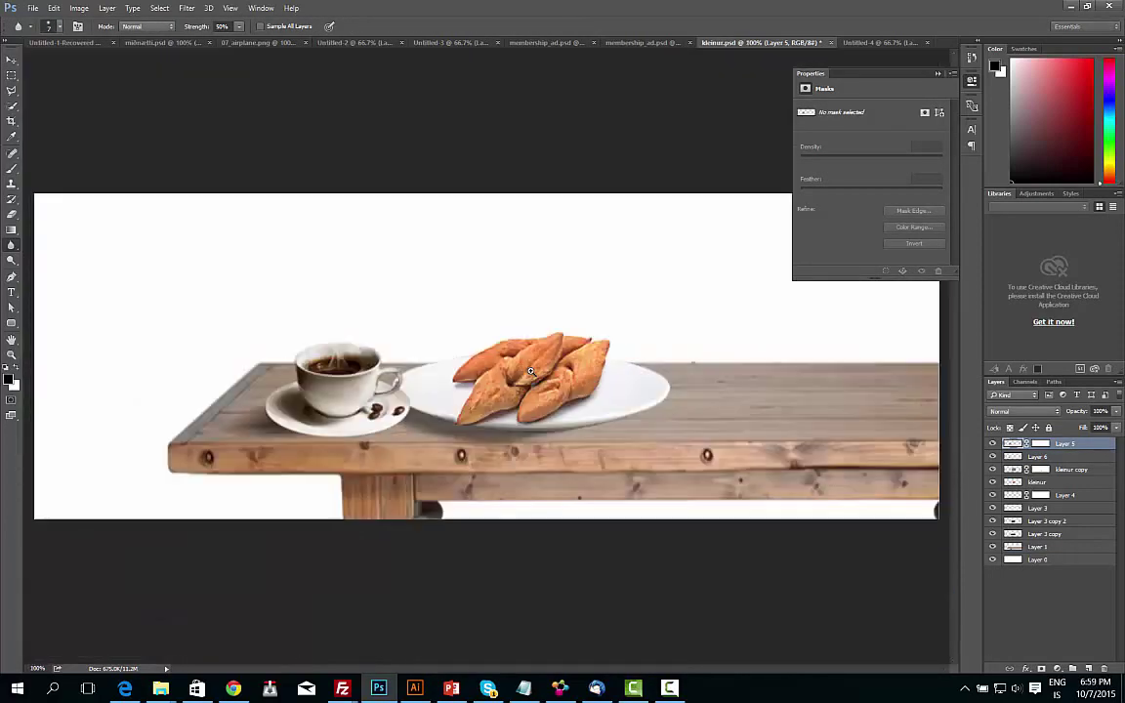
pyautogui.hotkey('ctrl', '-')
pyautogui.hotkey('ctrl', '-')
pyautogui.hotkey('alt', 'Tab')
# Step: Search Google Images for 'look outside window', then for 'sun window'
pyautogui.hotkey('ctrl', 'l')
pyautogui.write('w')
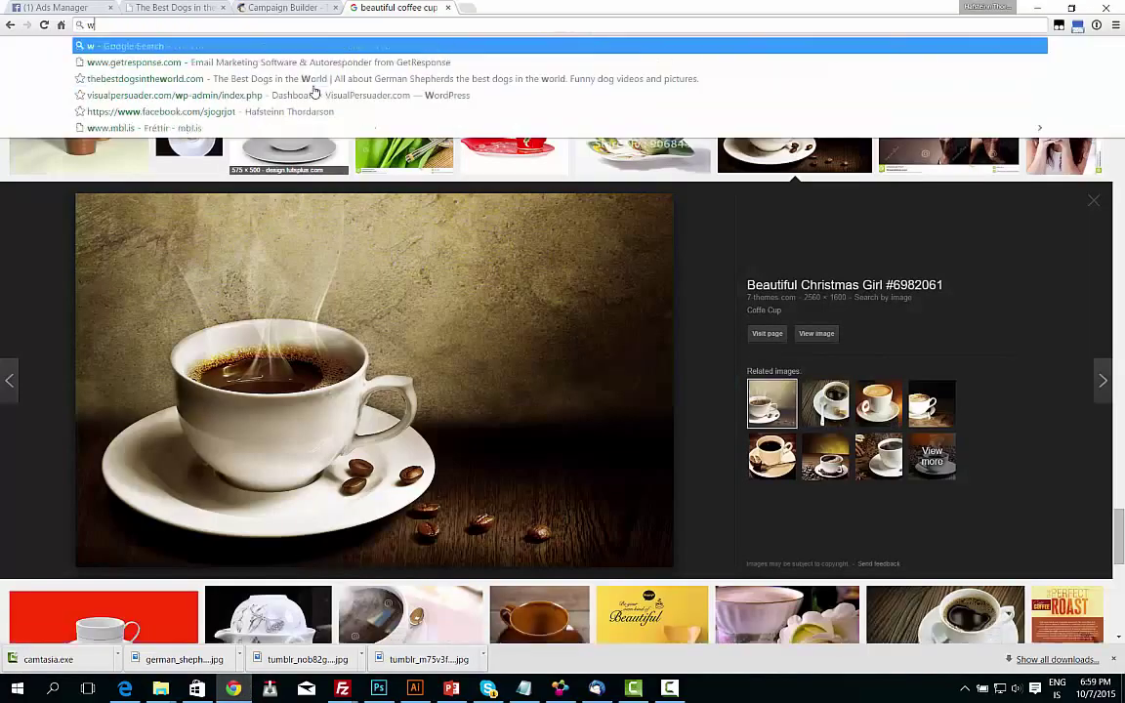
pyautogui.write('look outside window')
pyautogui.press('Return')
pyautogui.scroll(-3, 483, 332)
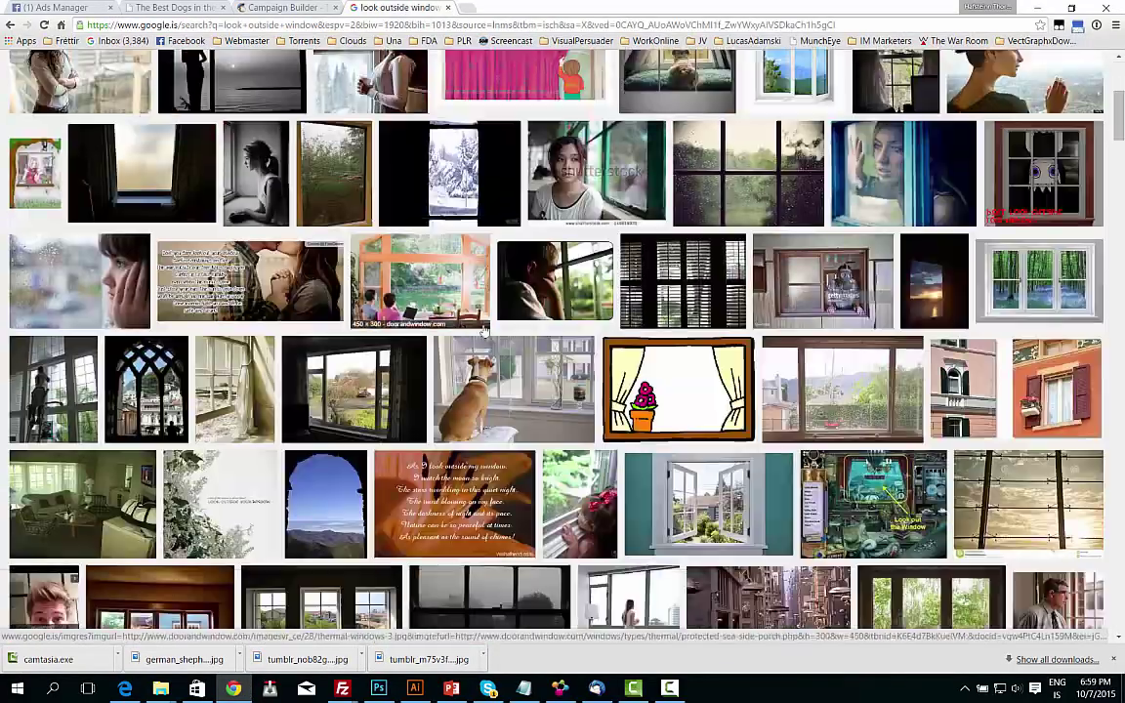
pyautogui.scroll(-5, 483, 332)
pyautogui.write('sun window')
pyautogui.press('Return')
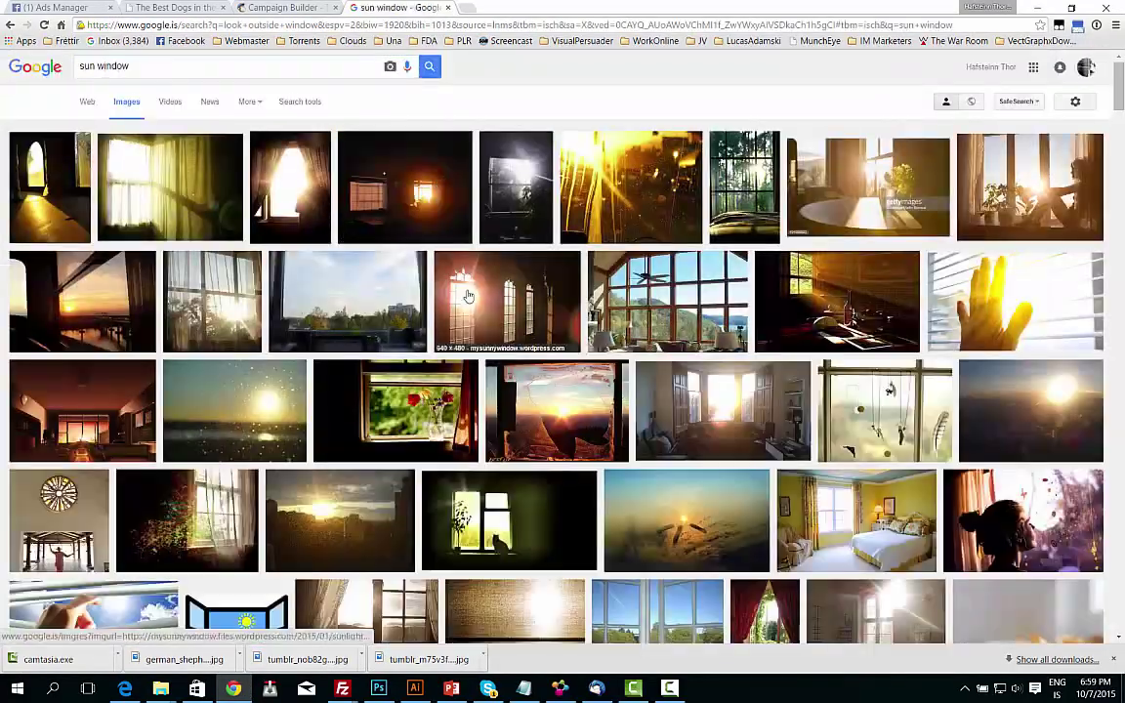
# Step: Copy the sunlit window photo and paste it into the banner document
pyautogui.click(864, 204)
pyautogui.rightClick(452, 289)
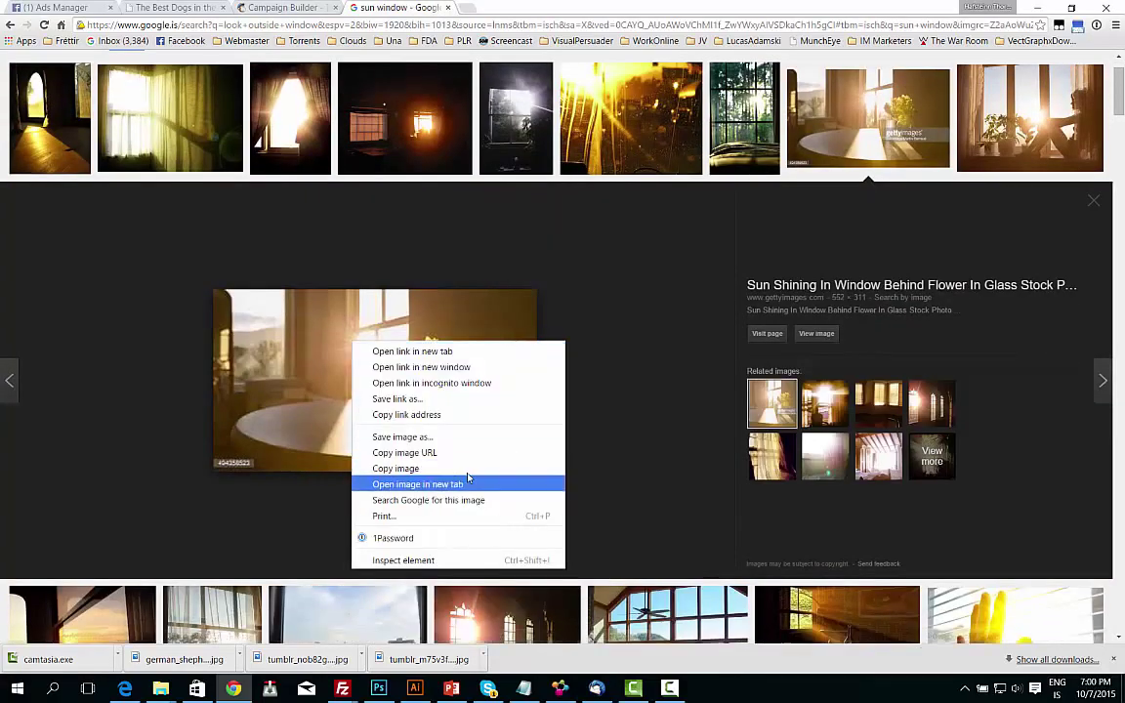
pyautogui.click(469, 469)
pyautogui.hotkey('alt', 'Tab')
pyautogui.hotkey('ctrl', 'v')
pyautogui.hotkey('ctrl', 't')
pyautogui.press('Return')
# Step: Browse the image results and open the plain white window frame image
pyautogui.hotkey('alt', 'Tab')
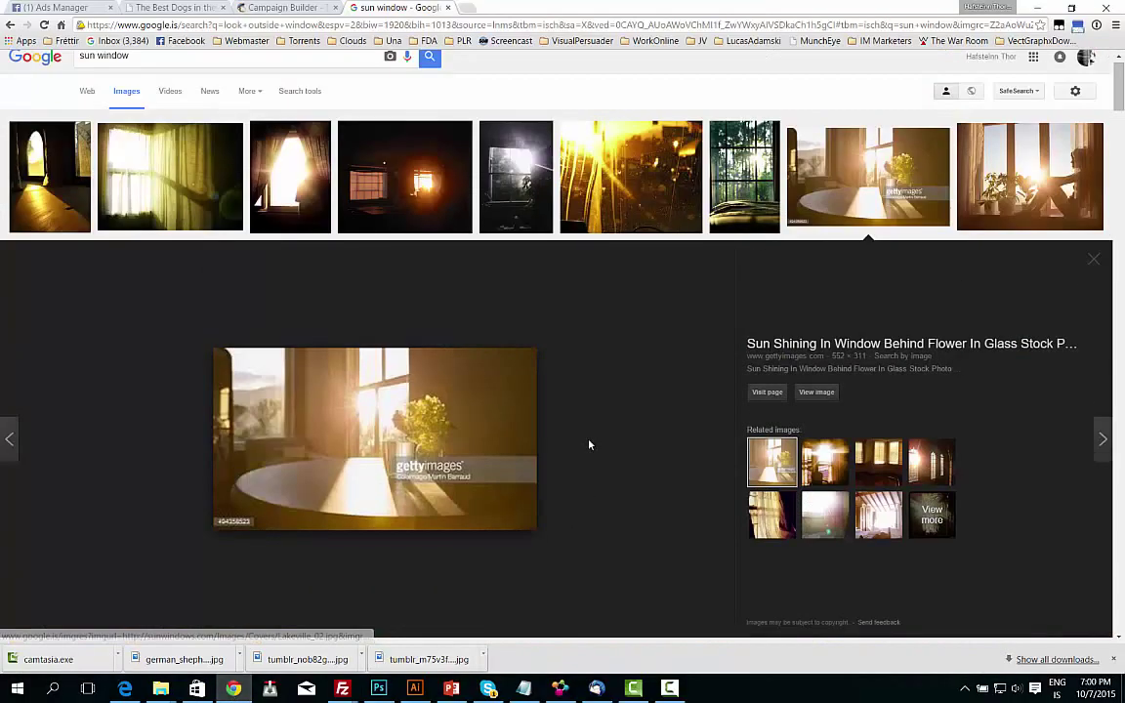
pyautogui.scroll(-5, 606, 449)
pyautogui.click(436, 352)
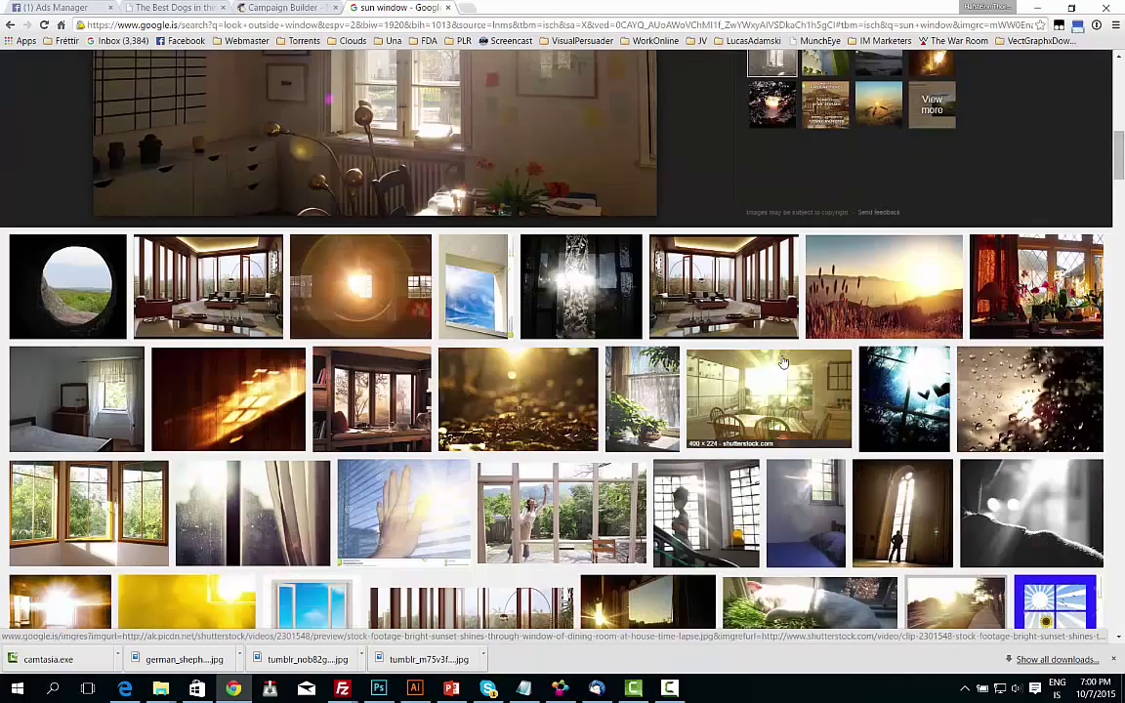
pyautogui.scroll(-2, 410, 293)
pyautogui.scroll(-1, 410, 293)
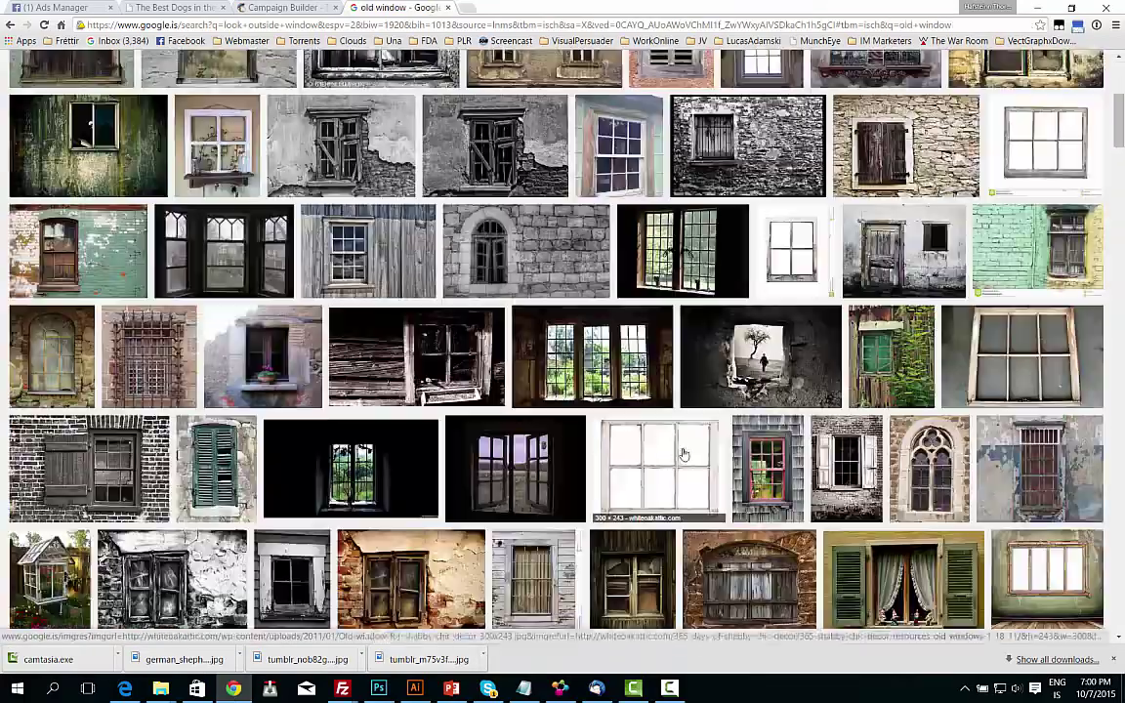
pyautogui.scroll(-3, 410, 293)
pyautogui.click(656, 293)
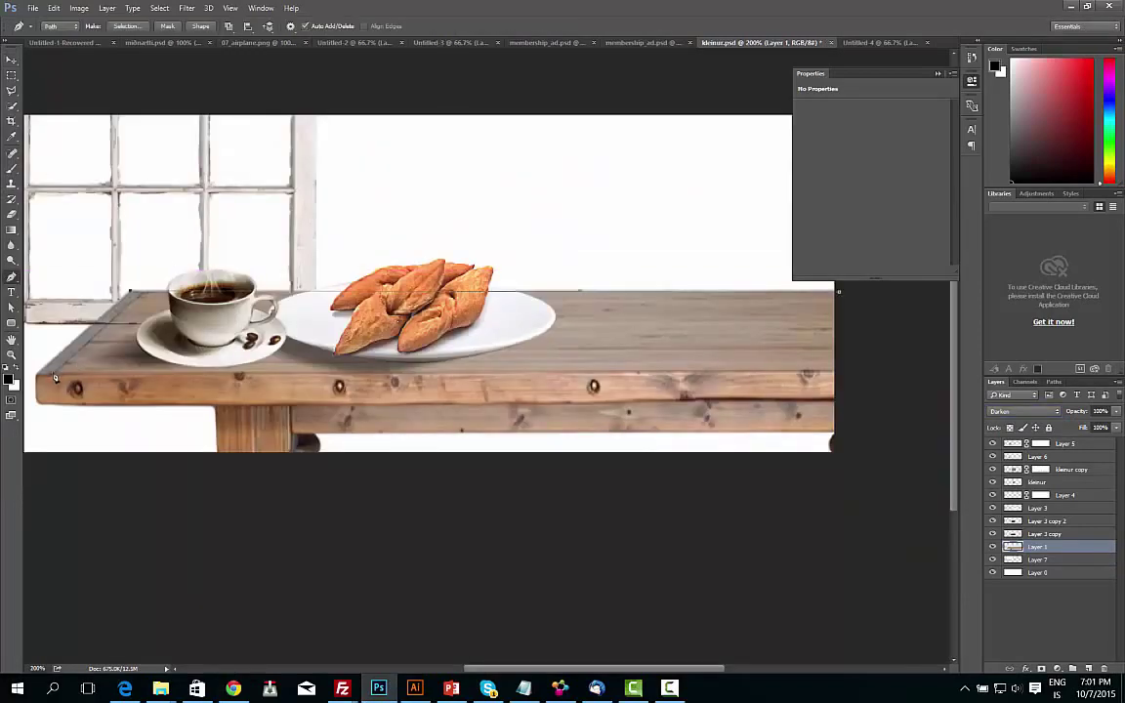
# Step: Fill the table's outline with black on a new layer beneath it as a shadow
pyautogui.click(1053, 381)
pyautogui.hotkey('ctrl', 'Return')
pyautogui.click(996, 380)
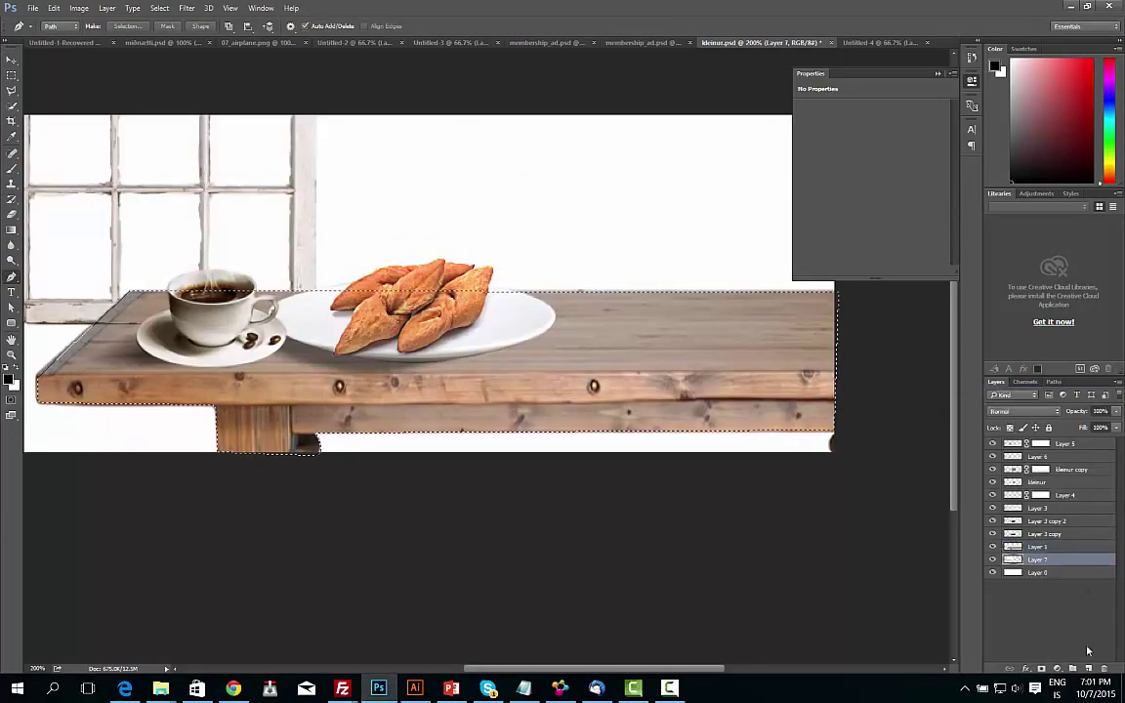
pyautogui.click(1091, 668)
pyautogui.hotkey('alt', 'BackSpace')
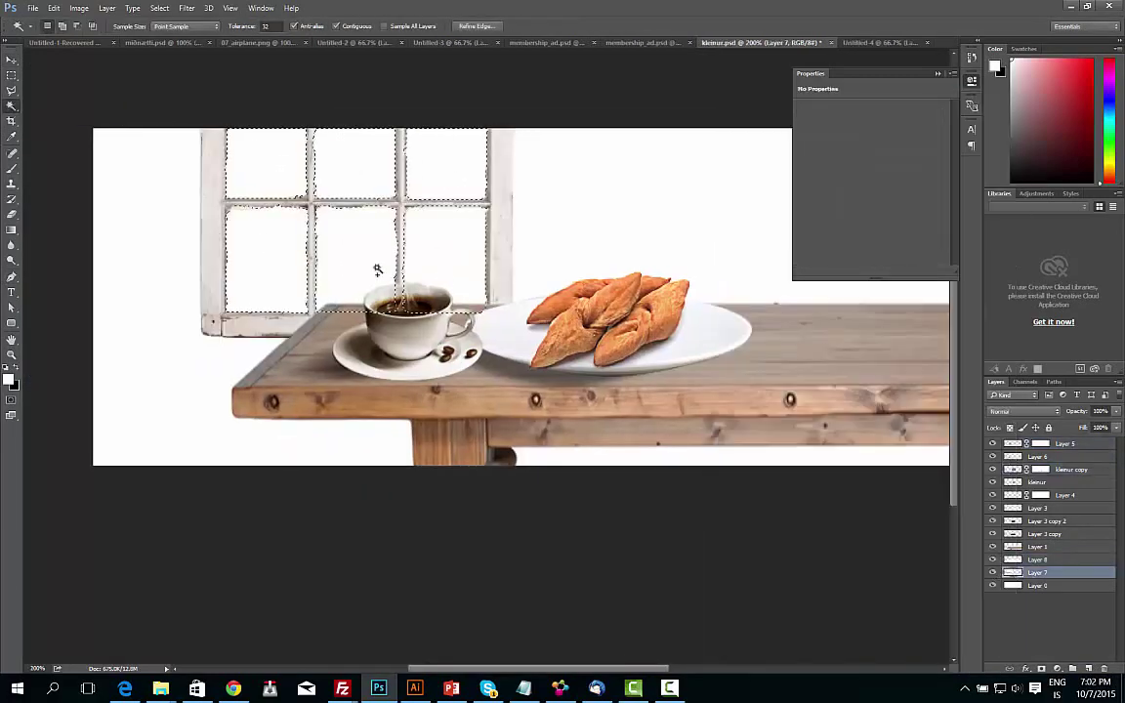
# Step: Search Google Images for 'morning sun' sunrise photos
pyautogui.click(232, 688)
pyautogui.scroll(-3, 304, 361)
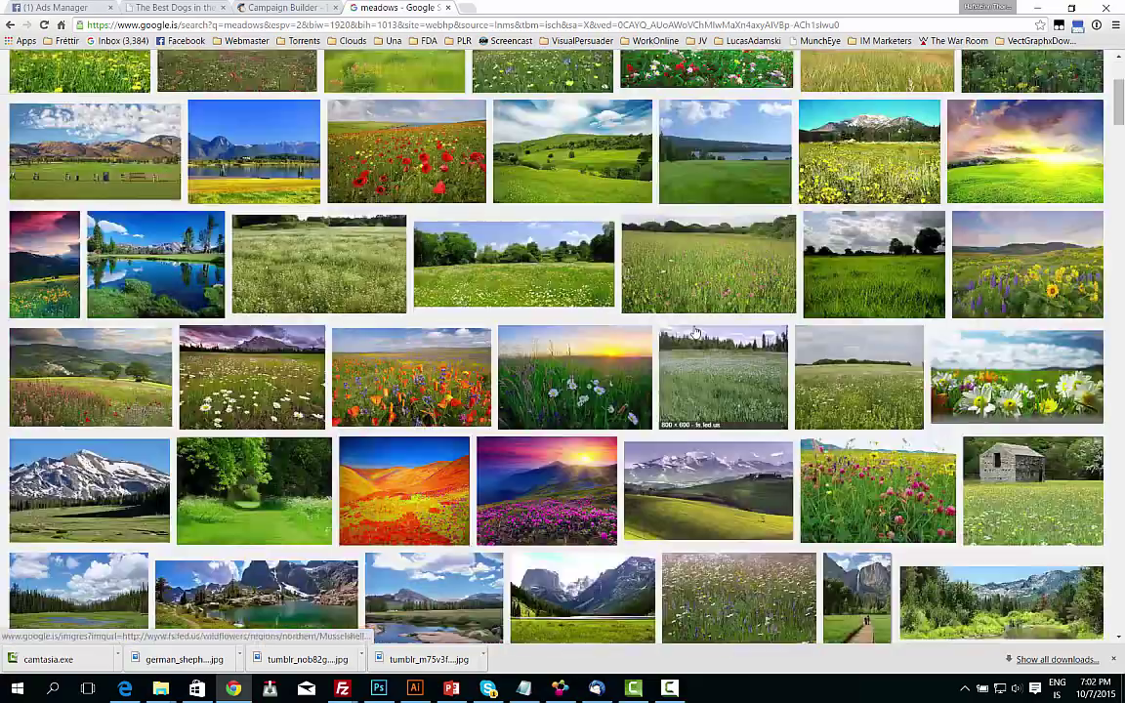
pyautogui.scroll(-4, 303, 361)
pyautogui.write('morning sun')
pyautogui.press('Return')
pyautogui.scroll(-2, 842, 186)
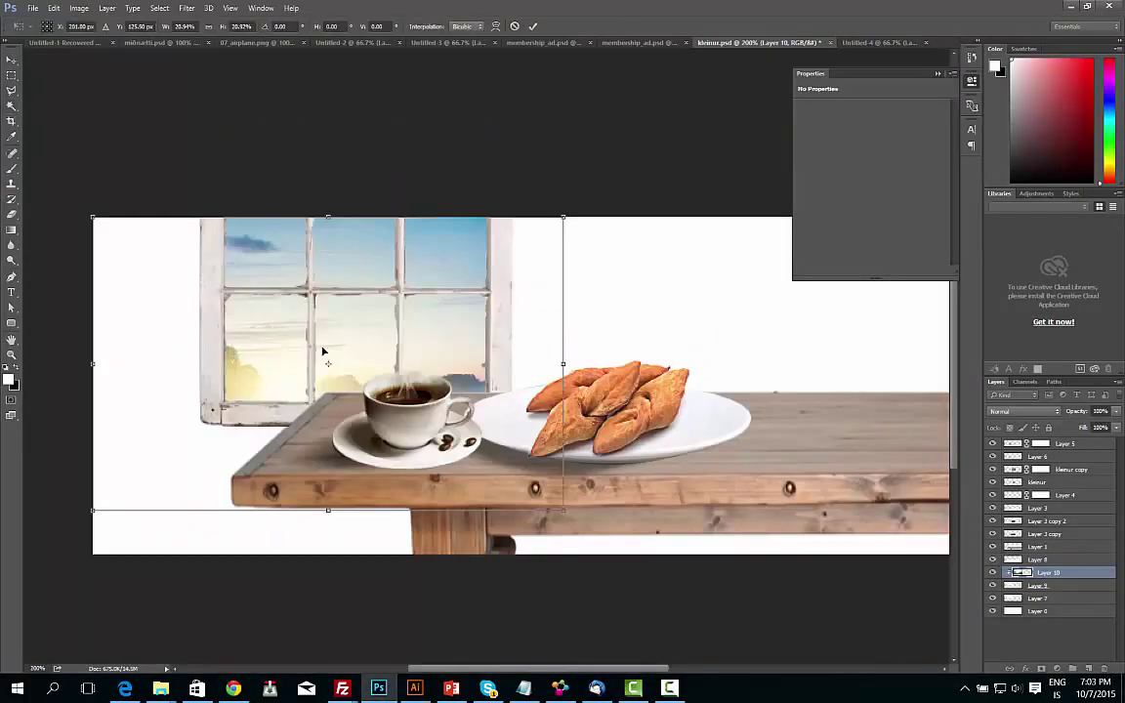
# Step: Shrink the sunrise photo into the window and delete the wallpaper inside the traced window path
pyautogui.hotkey('ctrl', '-')
pyautogui.moveTo(528, 256); pyautogui.dragTo(509, 252)
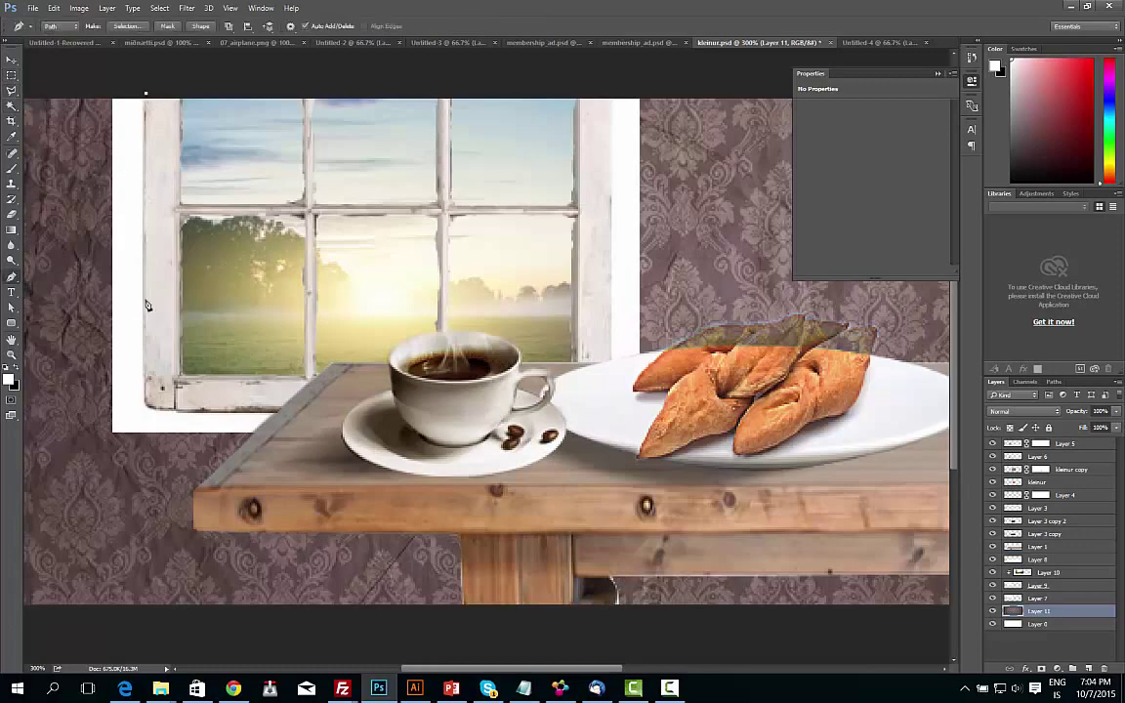
pyautogui.hotkey('ctrl', 'Return')
pyautogui.press('Delete')
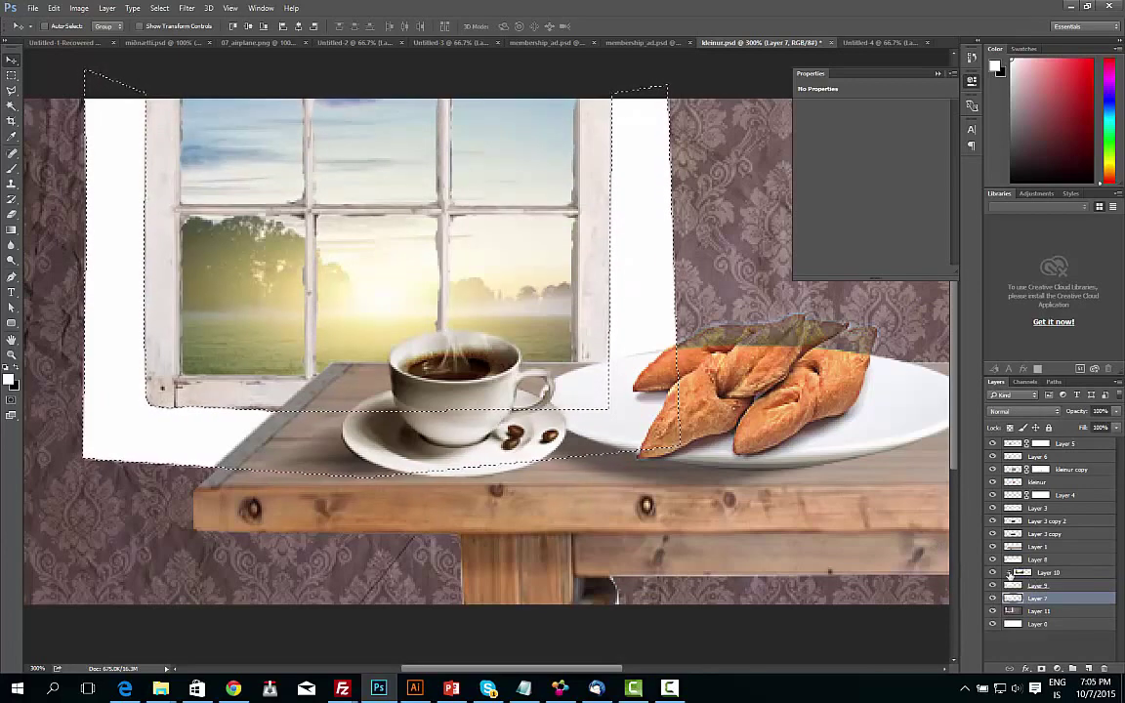
# Step: Mask Layer 7 using the inverted selection of the white window layer
pyautogui.click(1041, 670)
pyautogui.click(1035, 585)
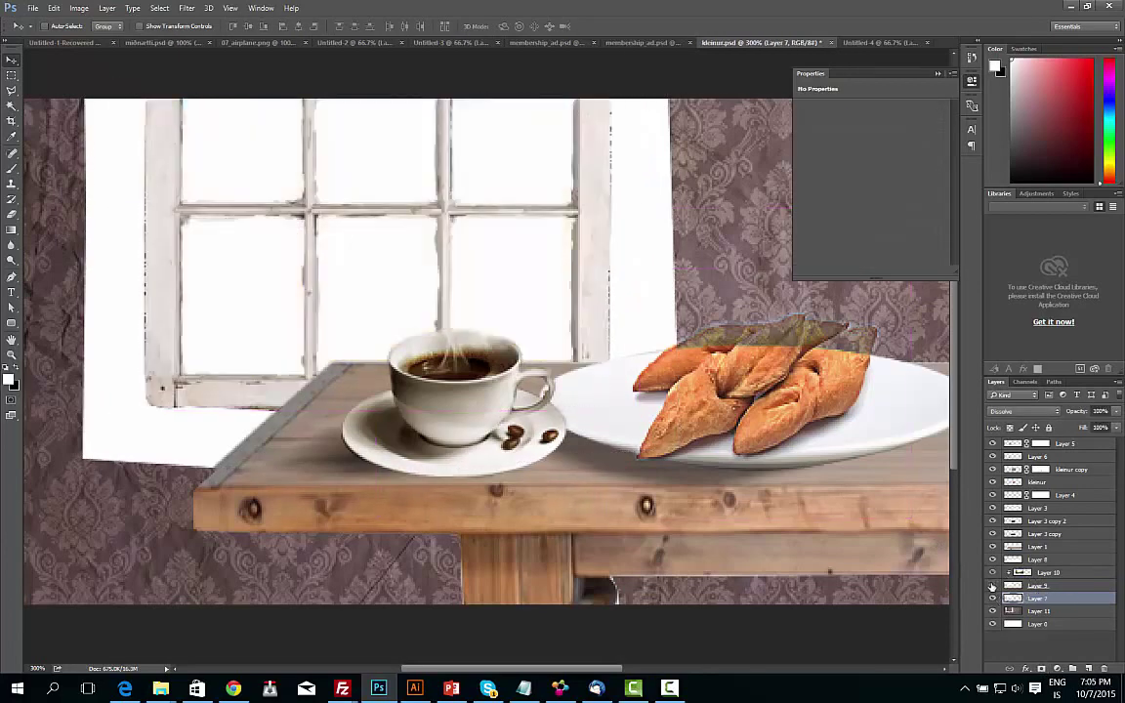
pyautogui.hotkey('ctrl', 'shift', 'i')
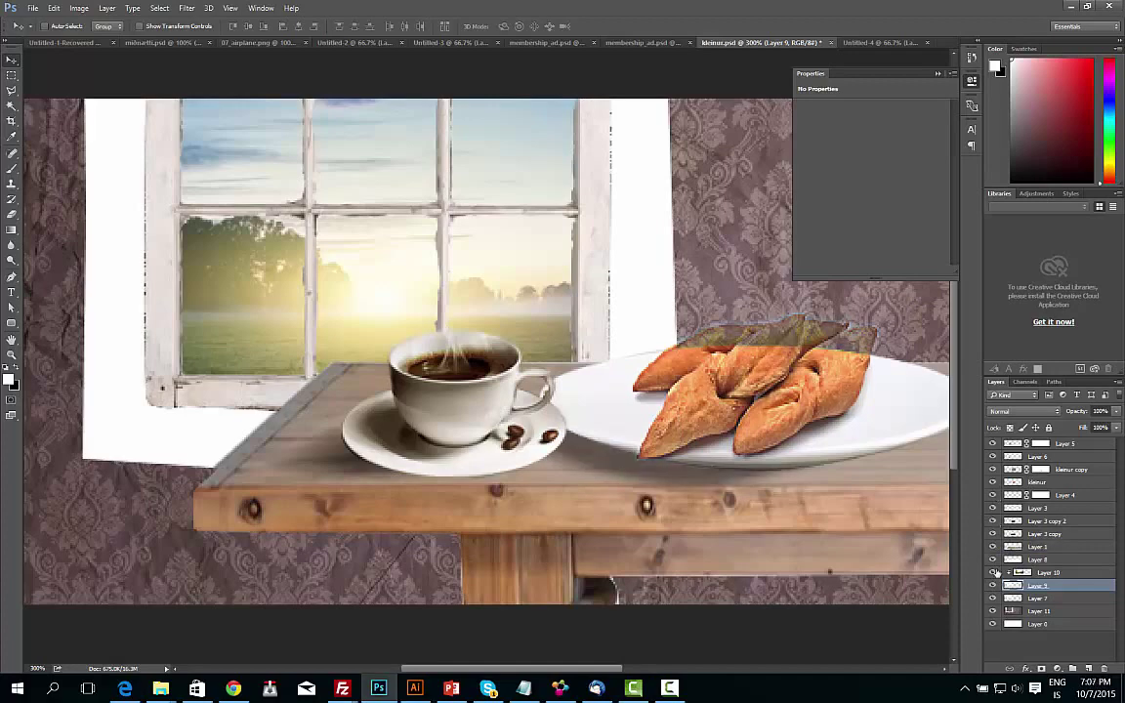
pyautogui.click(1035, 598)
pyautogui.click(1056, 669)
# Step: Compare with the wallpaper hidden, outline the white strip, and target Layer 7's mask
pyautogui.press('b')
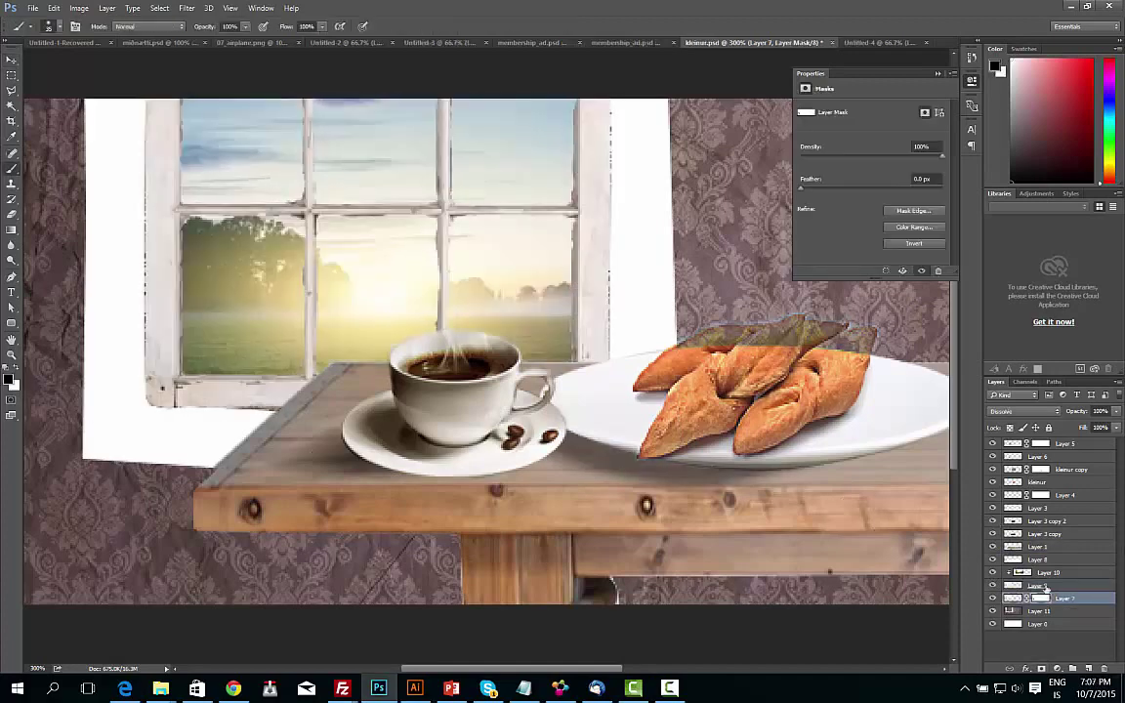
pyautogui.click(993, 610)
pyautogui.click(993, 611)
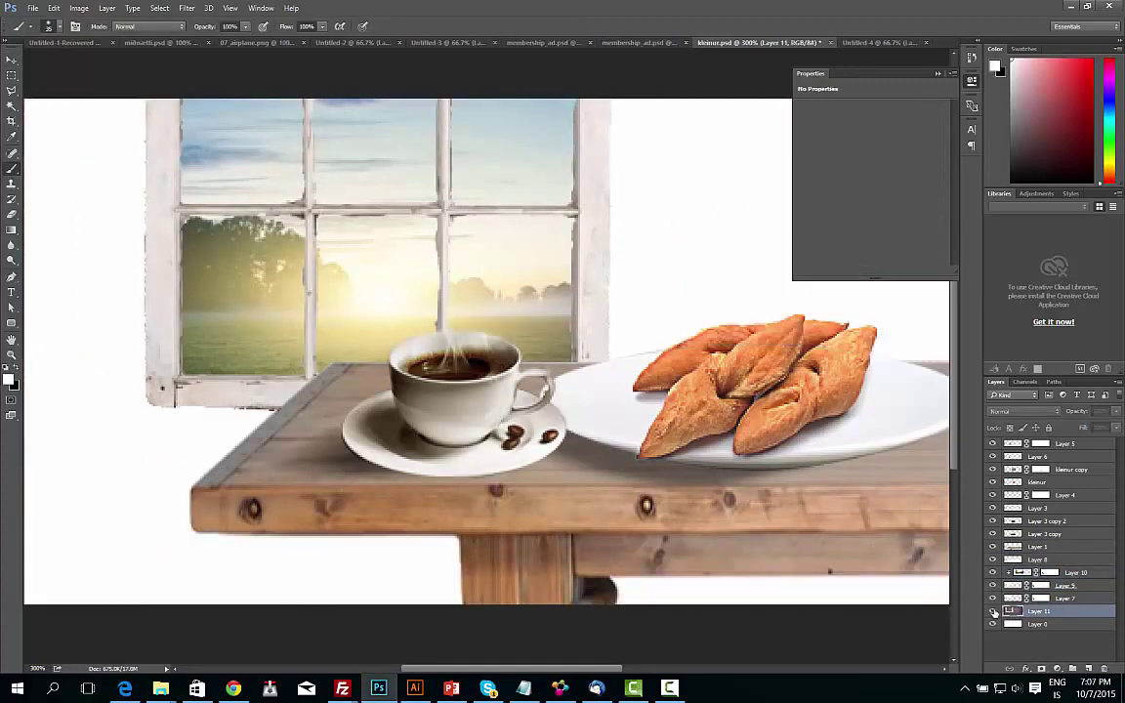
pyautogui.click(993, 610)
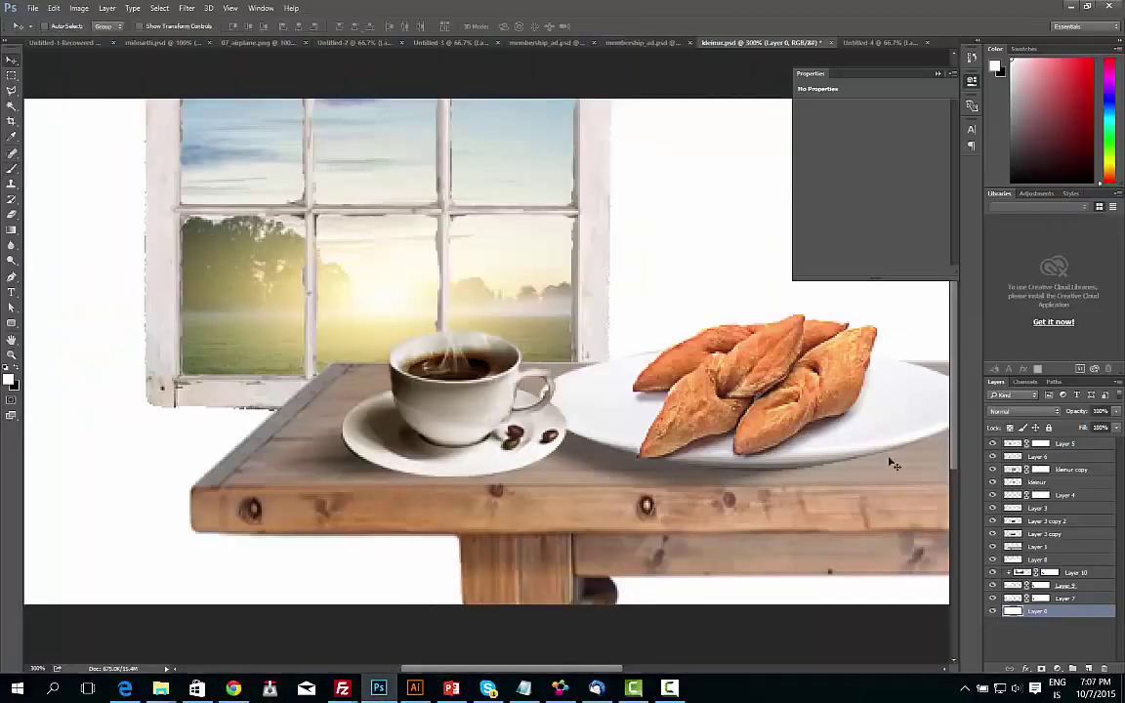
pyautogui.click(234, 688)
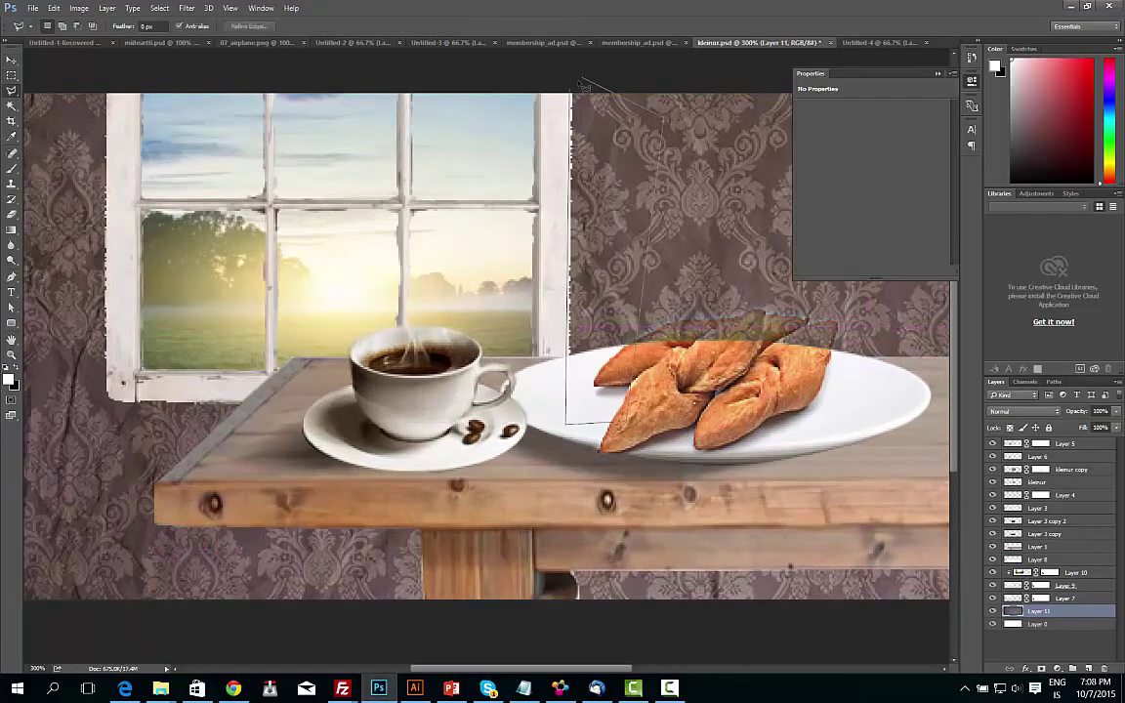
pyautogui.click(581, 88)
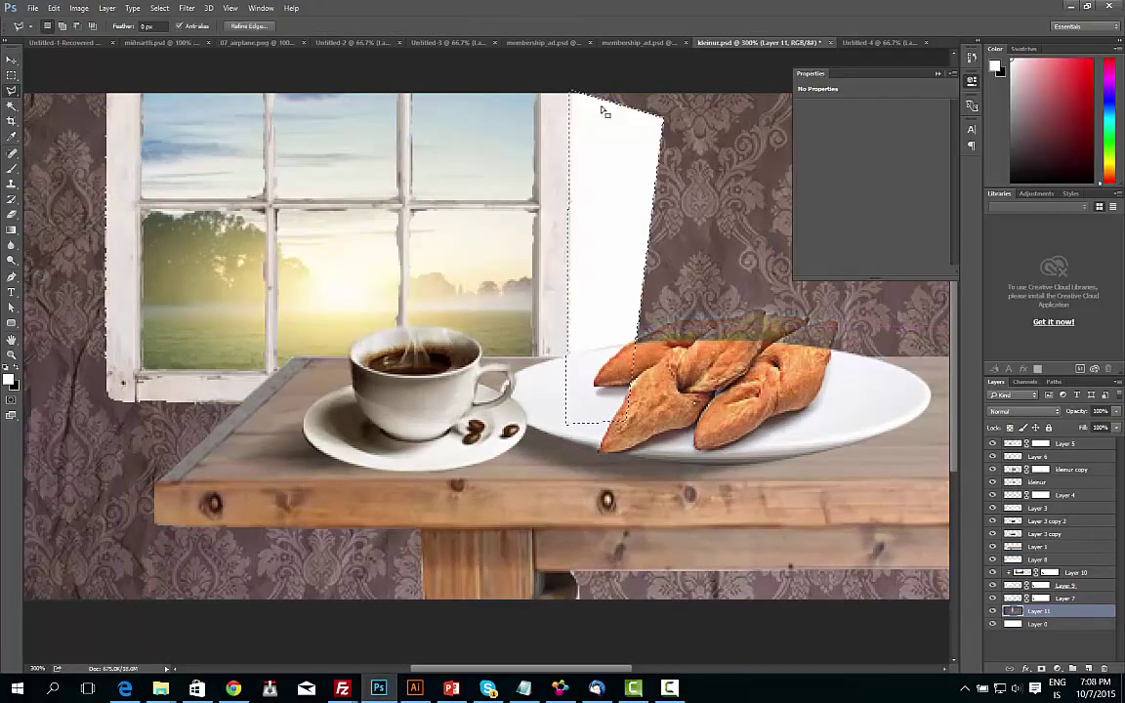
pyautogui.click(1035, 597)
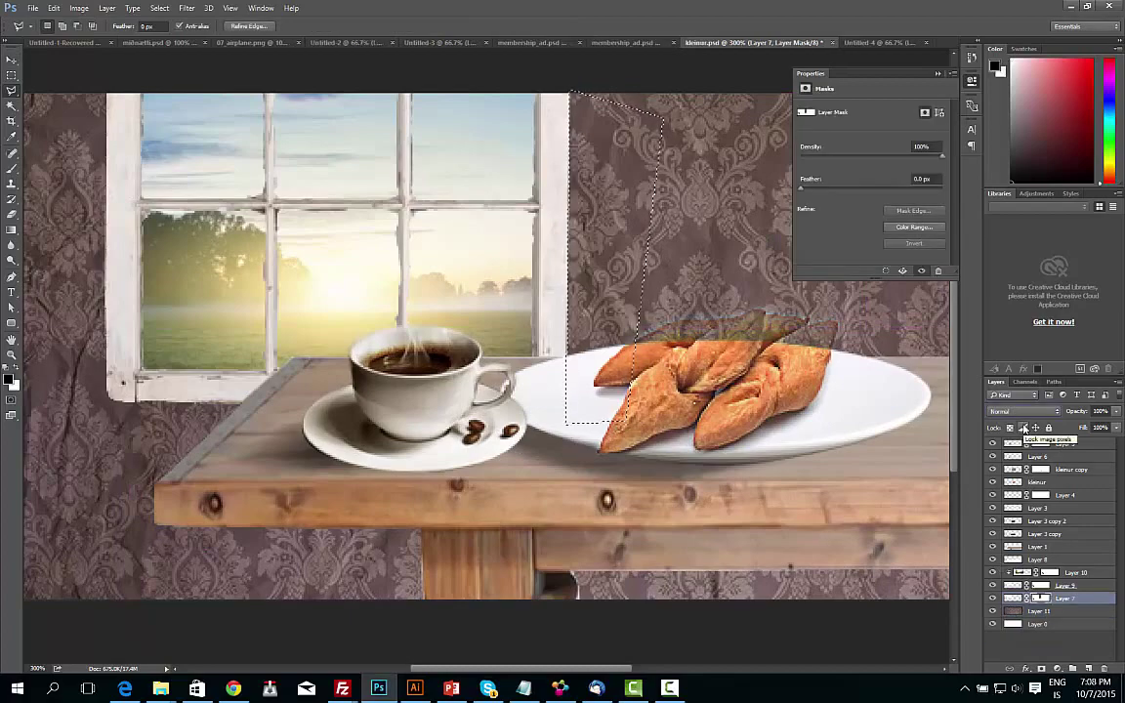
pyautogui.scroll(-2, 451, 374)
# Step: Size the brush and paint Layer 4's mask to erase the ghosting above the pastries
pyautogui.scroll(2, 450, 374)
pyautogui.click(1064, 495)
pyautogui.press('b')
pyautogui.scroll(1, 450, 374)
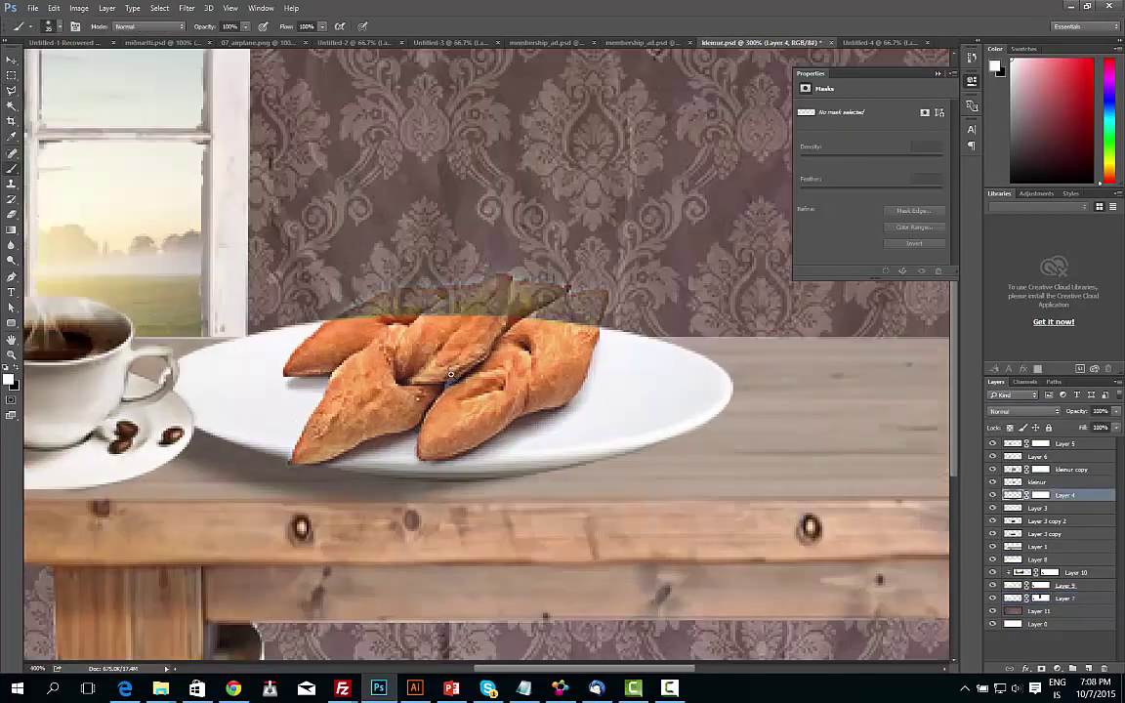
pyautogui.scroll(1, 450, 374)
pyautogui.rightClick(289, 313)
pyautogui.press('Escape')
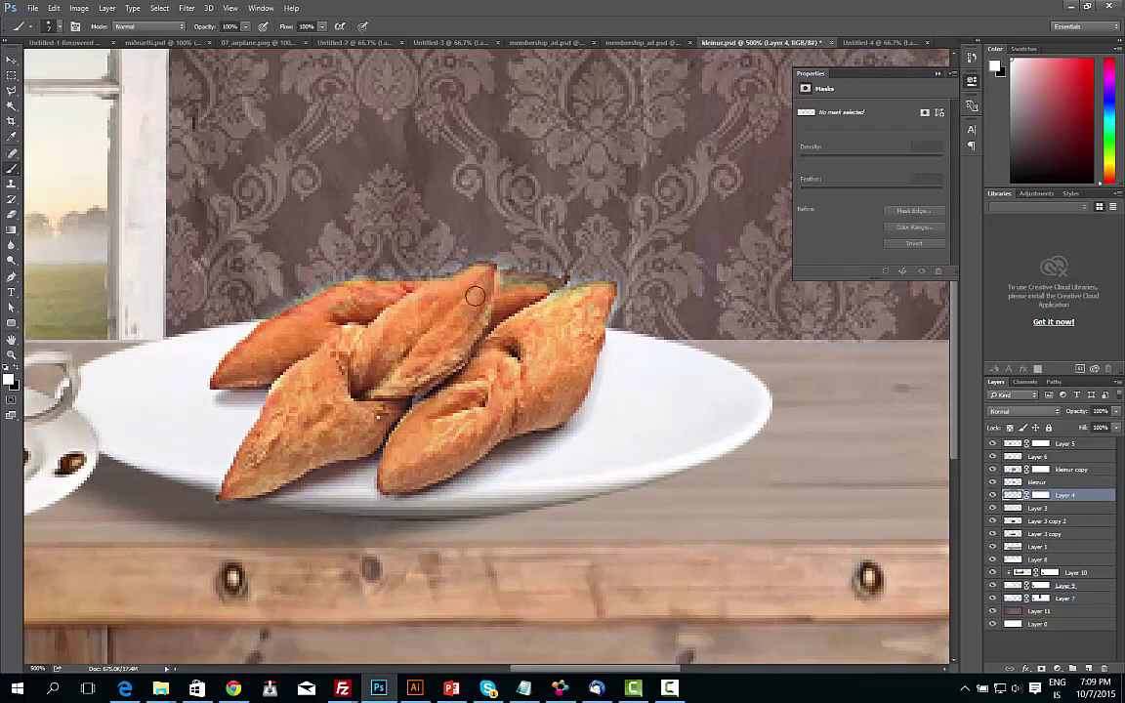
pyautogui.scroll(-2, 353, 372)
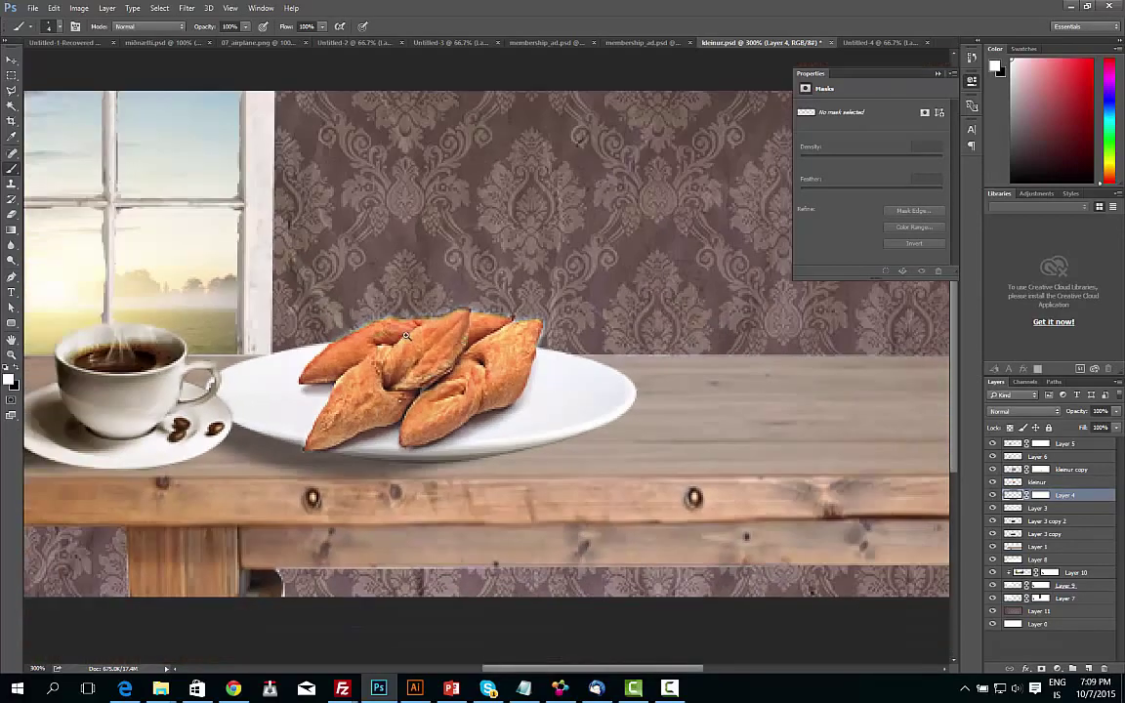
pyautogui.scroll(1, 353, 372)
pyautogui.hotkey('ctrl', '\\')
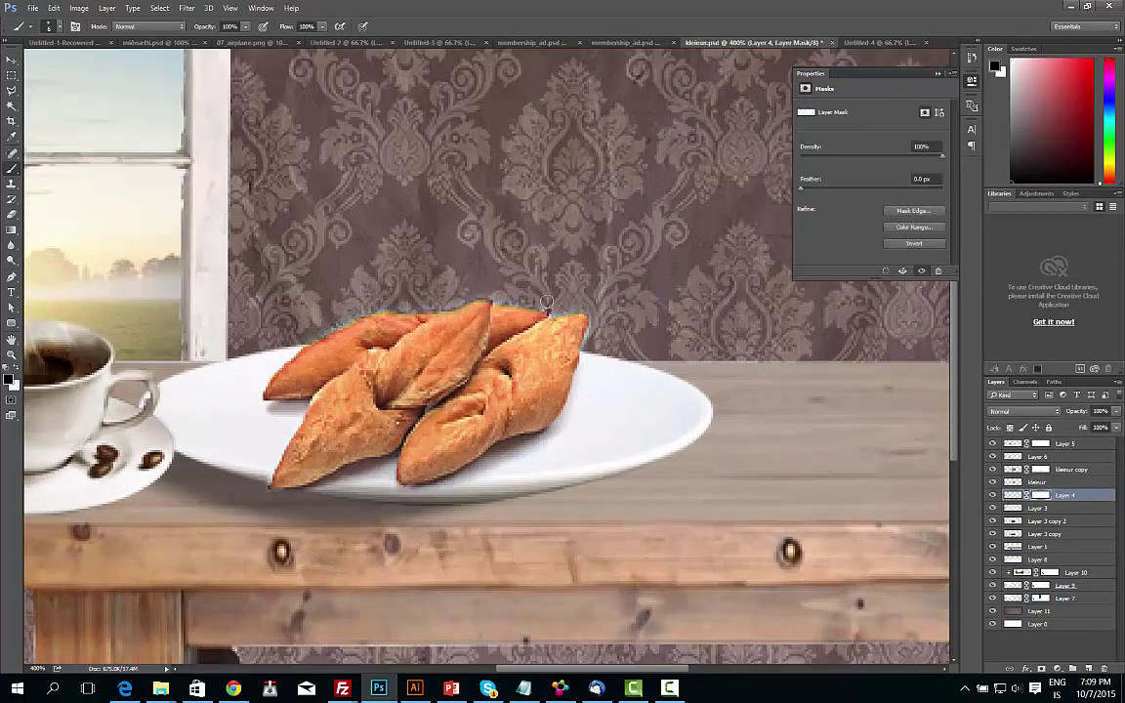
pyautogui.scroll(-2, 546, 302)
pyautogui.scroll(-2, 547, 303)
# Step: Duplicate Layer 8 above Layer 1 as a Multiply copy at about 52% opacity
pyautogui.scroll(2, 547, 303)
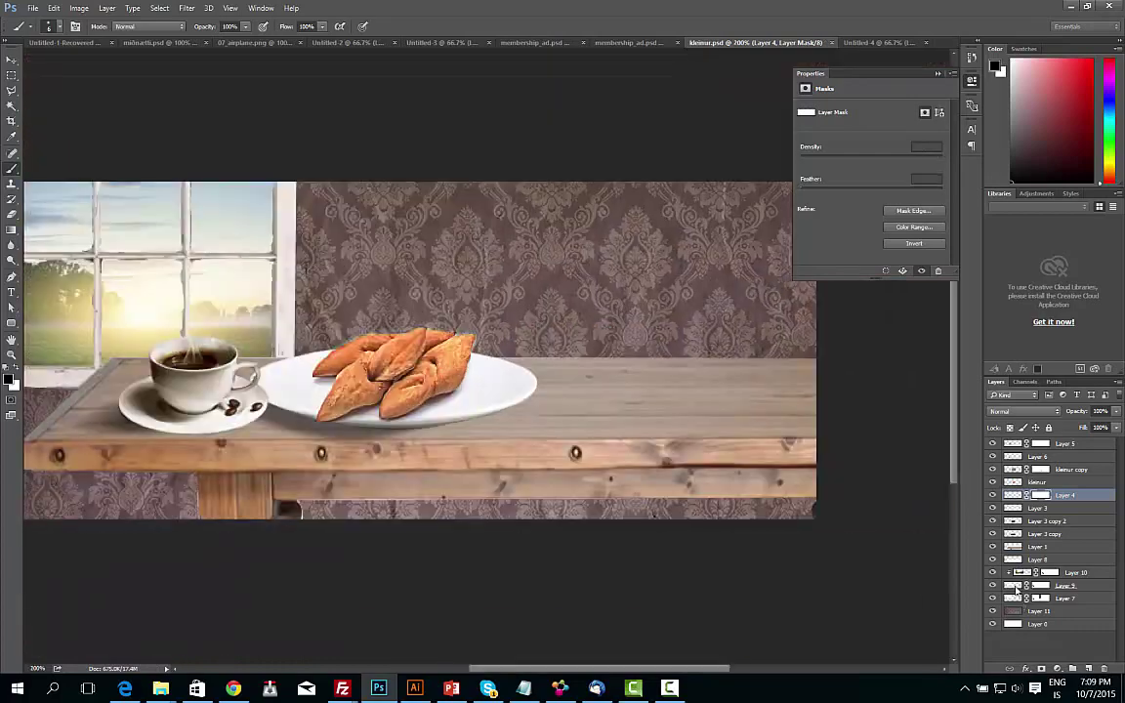
pyautogui.click(1006, 549)
pyautogui.moveTo(1013, 560); pyautogui.dragTo(1013, 543)
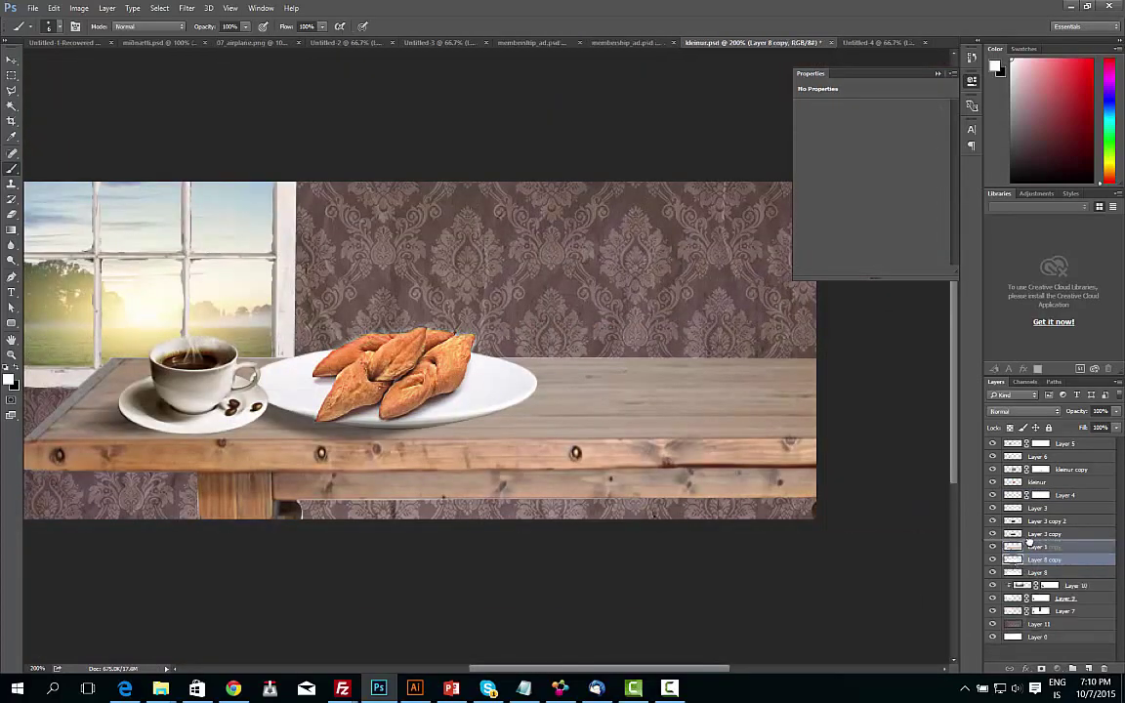
pyautogui.click(1023, 411)
pyautogui.click(1015, 434)
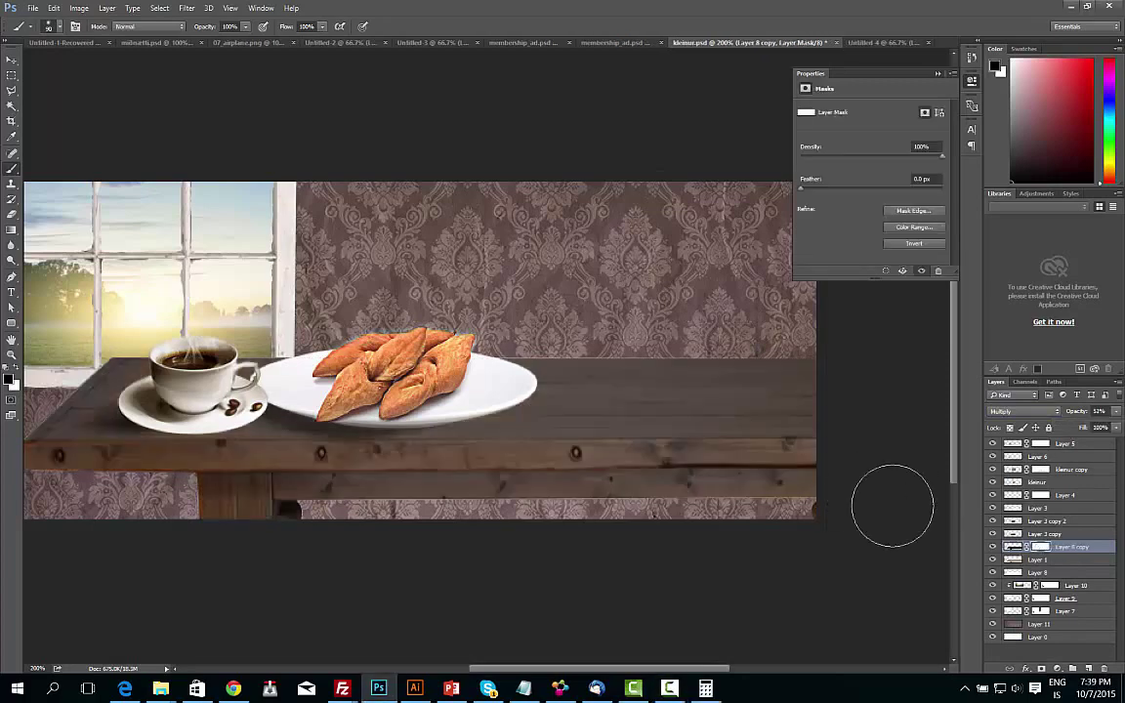
# Step: Brush the copy's mask to lighten parts of the table, then add empty Layer 12
pyautogui.press(']')
pyautogui.press(']')
pyautogui.press(']')
pyautogui.moveTo(892, 504); pyautogui.dragTo(464, 482)
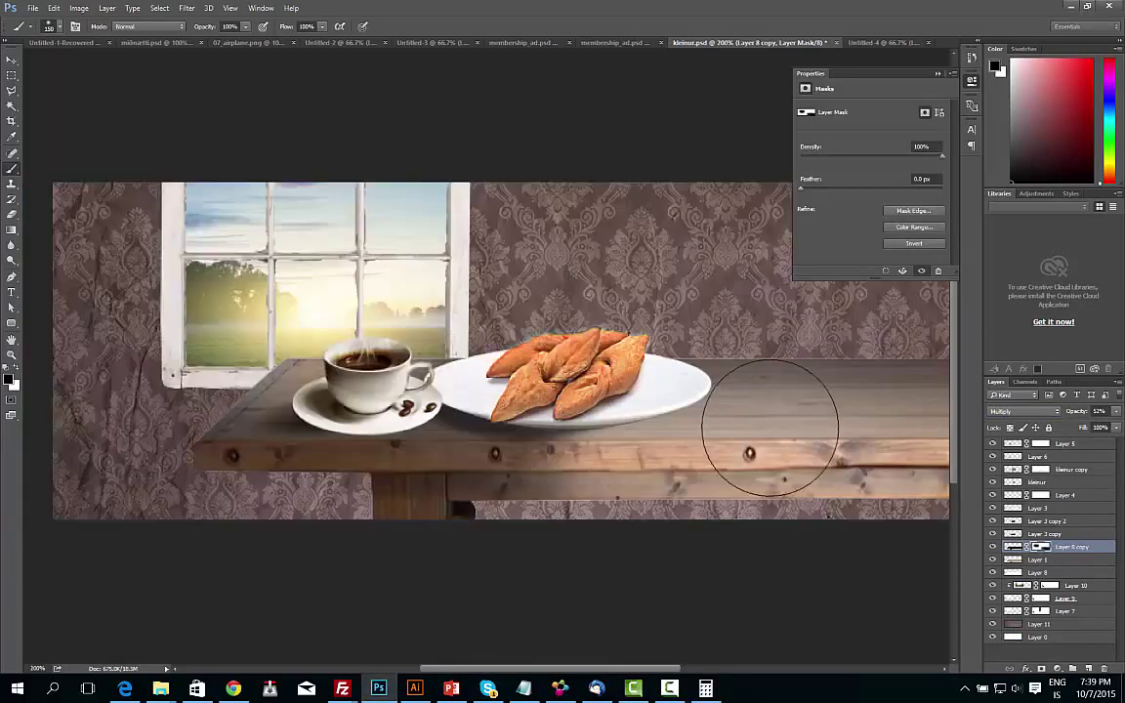
pyautogui.moveTo(454, 401); pyautogui.dragTo(540, 381)
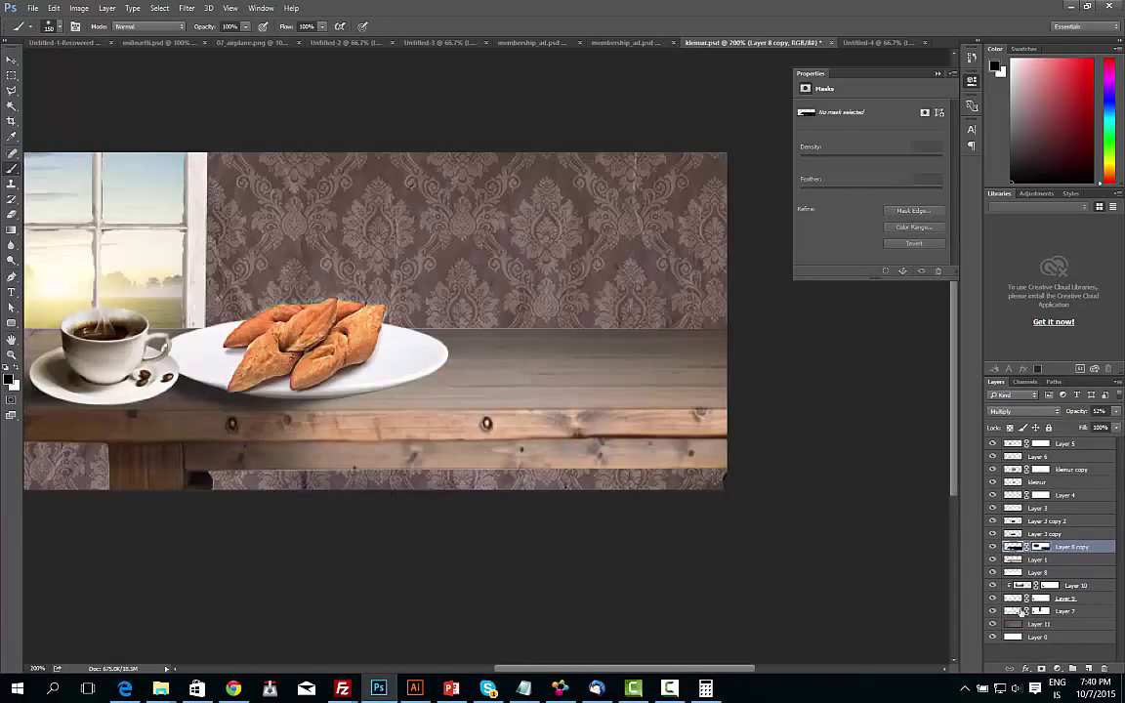
pyautogui.click(1038, 623)
pyautogui.hotkey('ctrl', 'shift', 'alt', 'n')
pyautogui.press('[')
pyautogui.press('[')
pyautogui.press('[')
pyautogui.moveTo(294, 489); pyautogui.dragTo(195, 410)
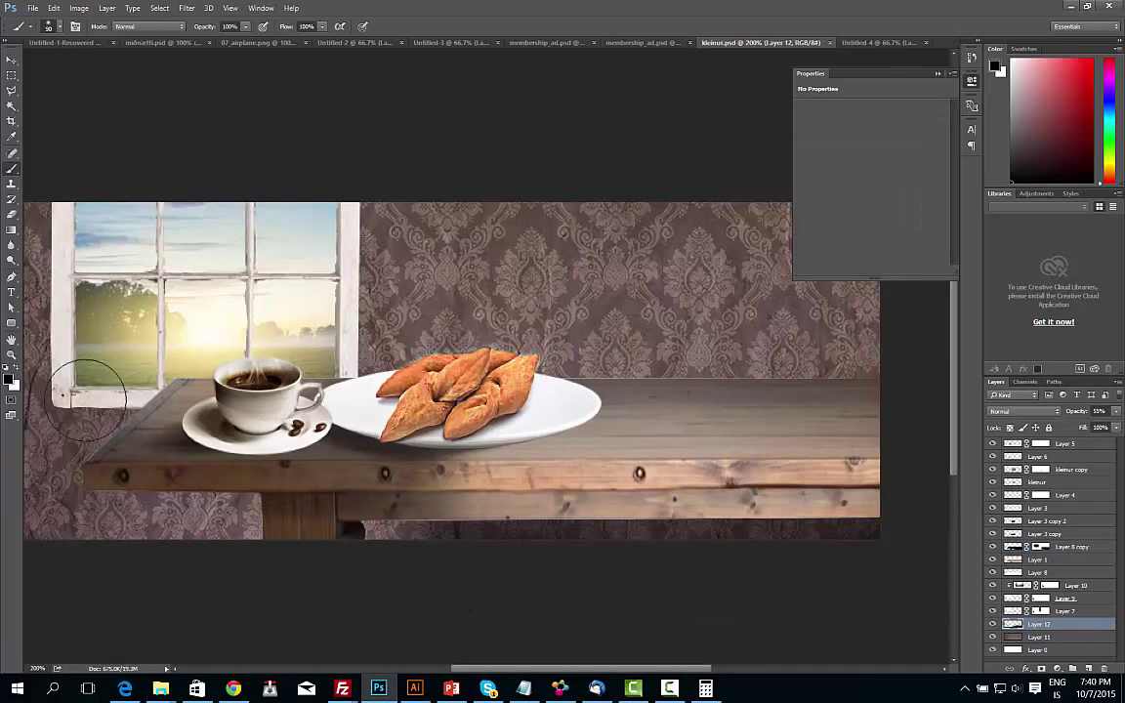
# Step: Lower the new layer's opacity and add another new layer
pyautogui.hotkey('ctrl', '-')
pyautogui.click(1115, 411)
pyautogui.moveTo(1089, 427); pyautogui.dragTo(1072, 427)
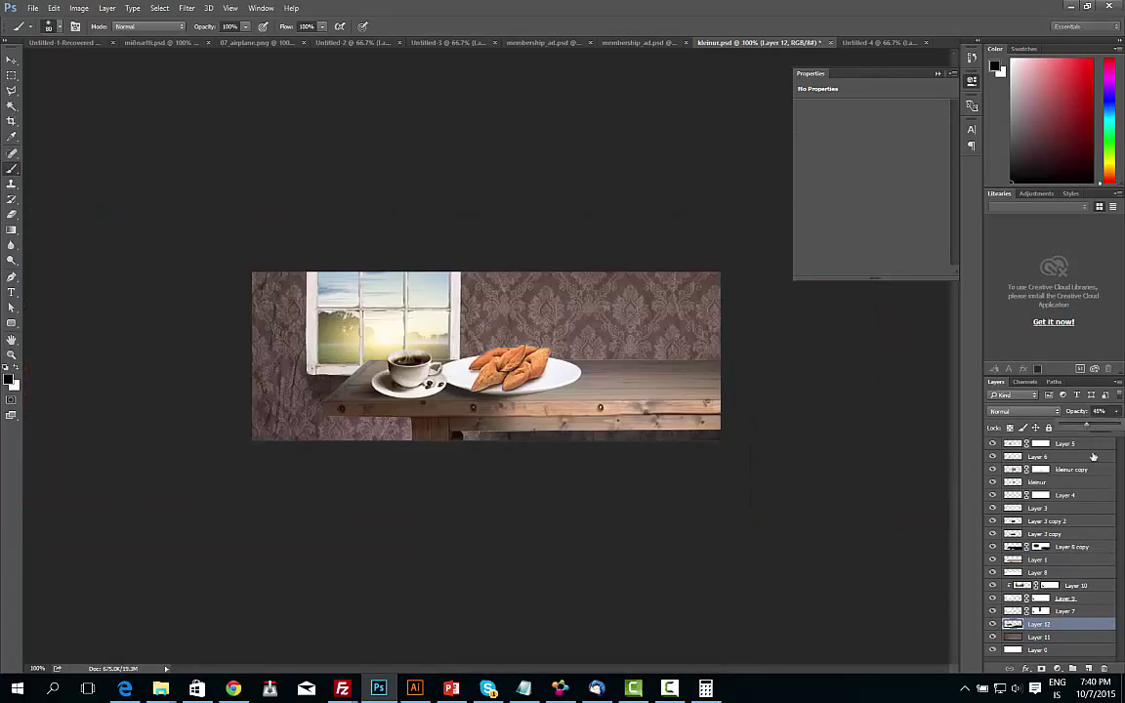
pyautogui.hotkey('ctrl', 'shift', 'alt', 'n')
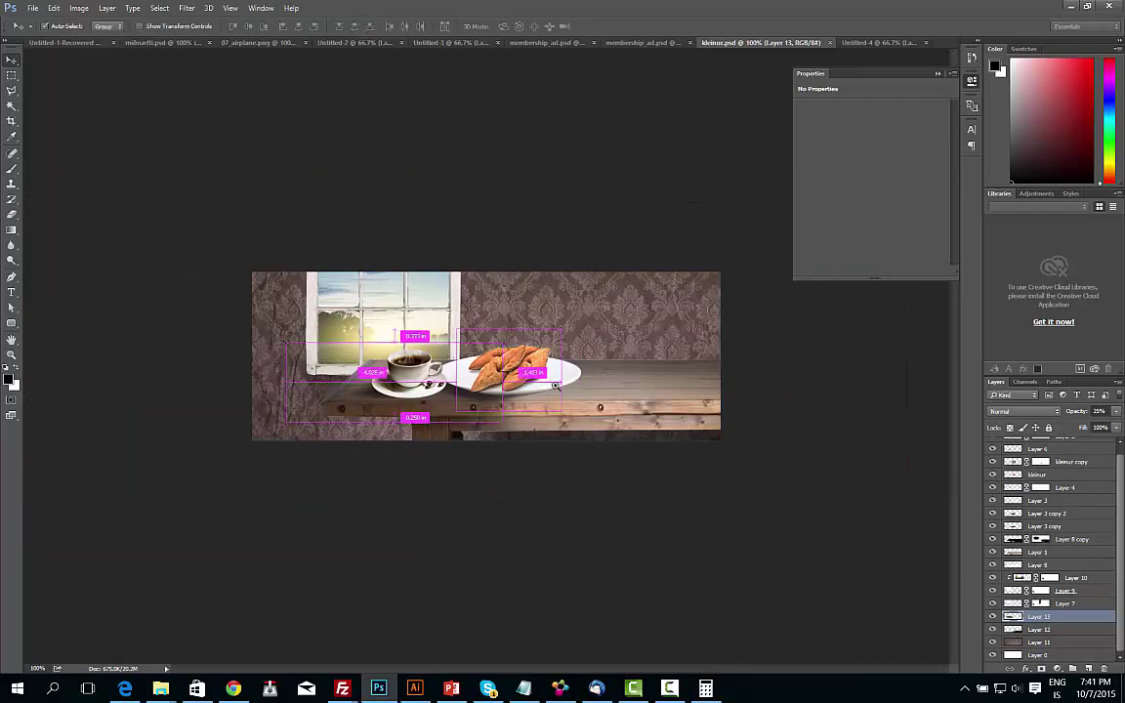
# Step: Move the coffee cup right of the plate and shift the Layer 3 copies 1.042 in sideways
pyautogui.hotkey('ctrl', '+')
pyautogui.click(1069, 451)
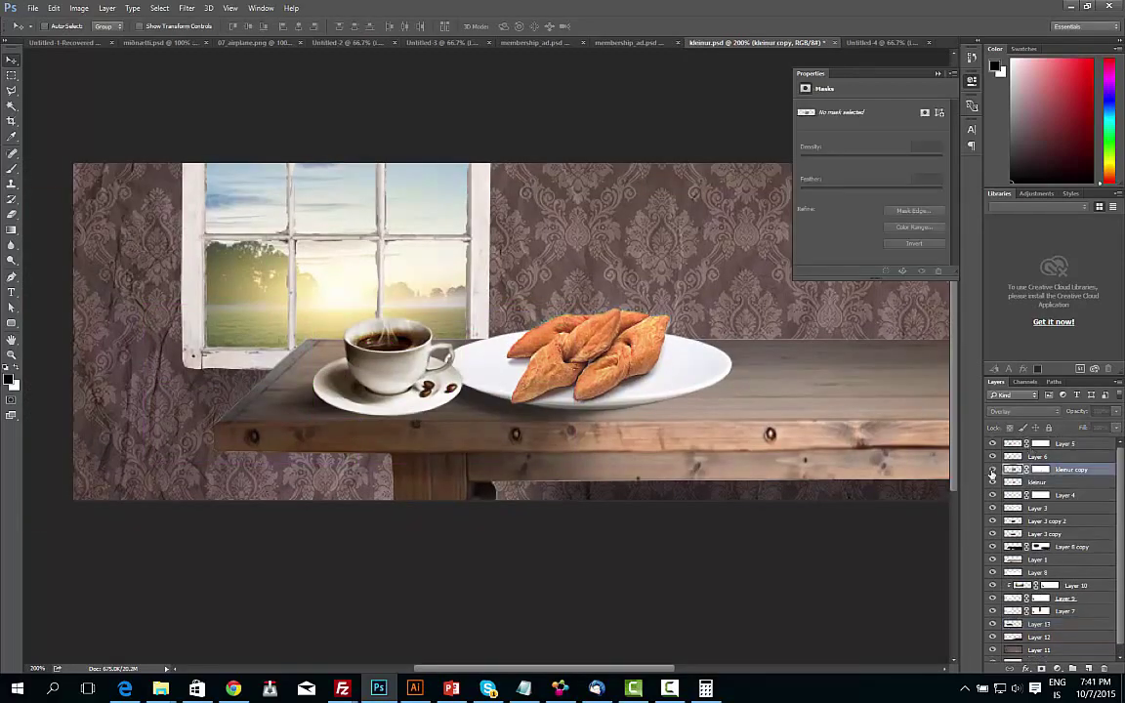
pyautogui.scroll(-3, 232, 173)
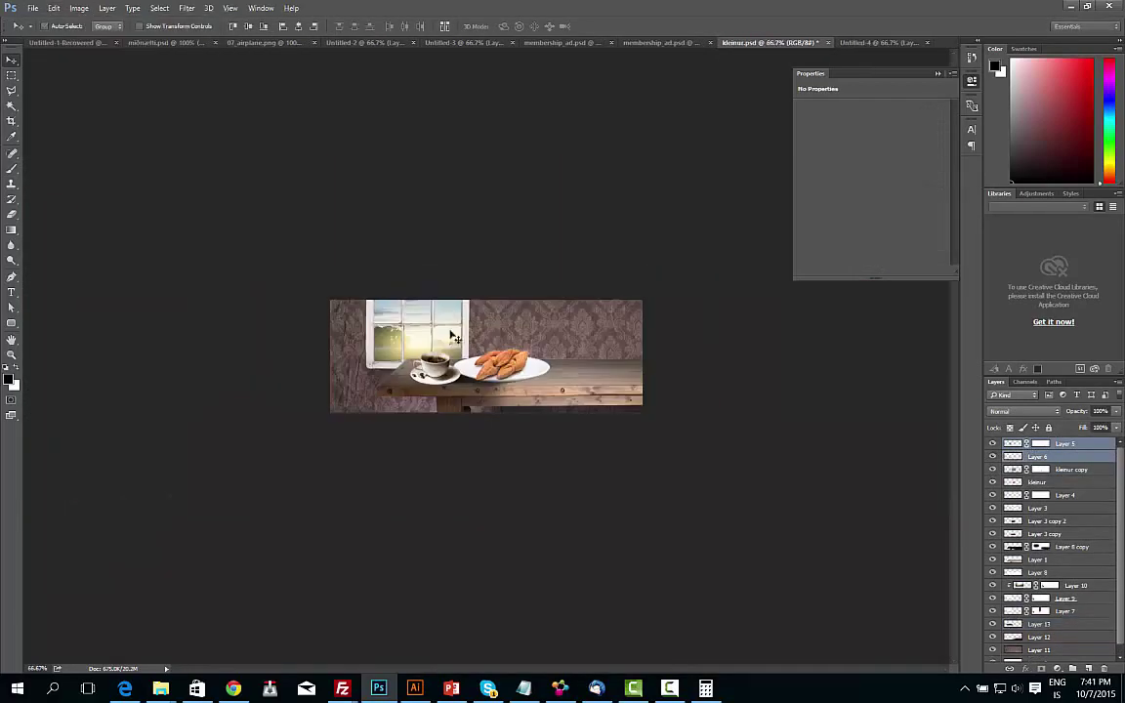
pyautogui.moveTo(426, 360)
pyautogui.mouseDown()
pyautogui.moveTo(592, 395)
pyautogui.moveTo(578, 393)
pyautogui.mouseUp()
pyautogui.scroll(3, 592, 396)
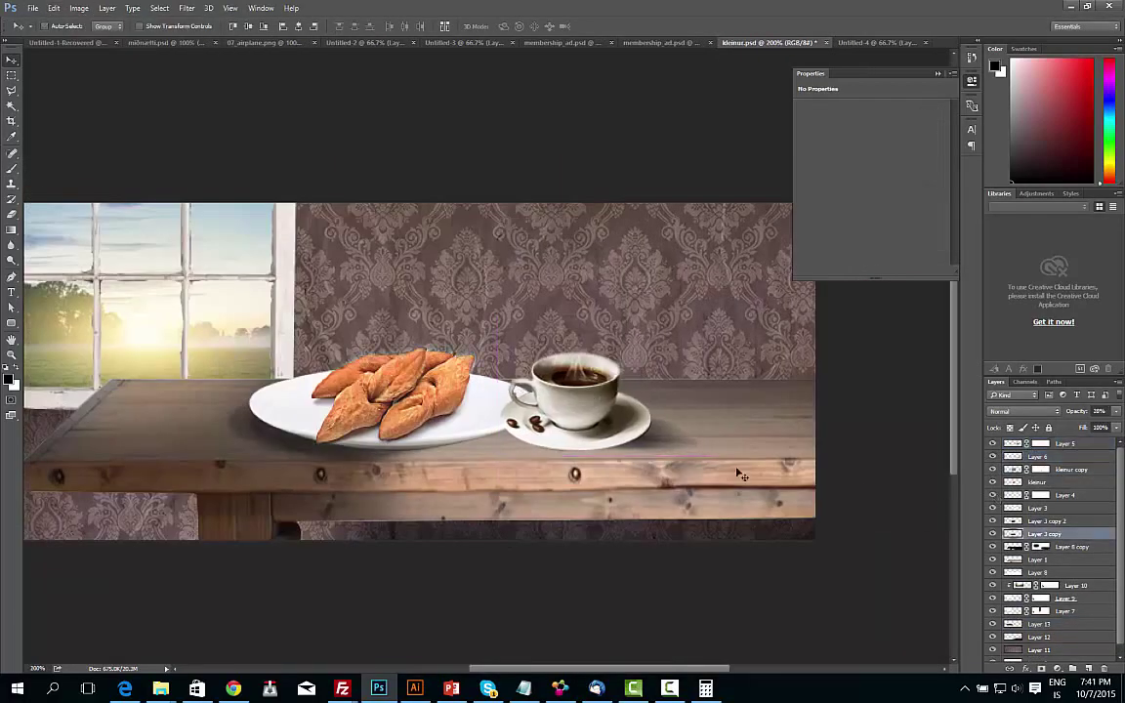
pyautogui.moveTo(740, 474); pyautogui.dragTo(494, 446)
pyautogui.scroll(-3, 589, 418)
pyautogui.scroll(3, 589, 418)
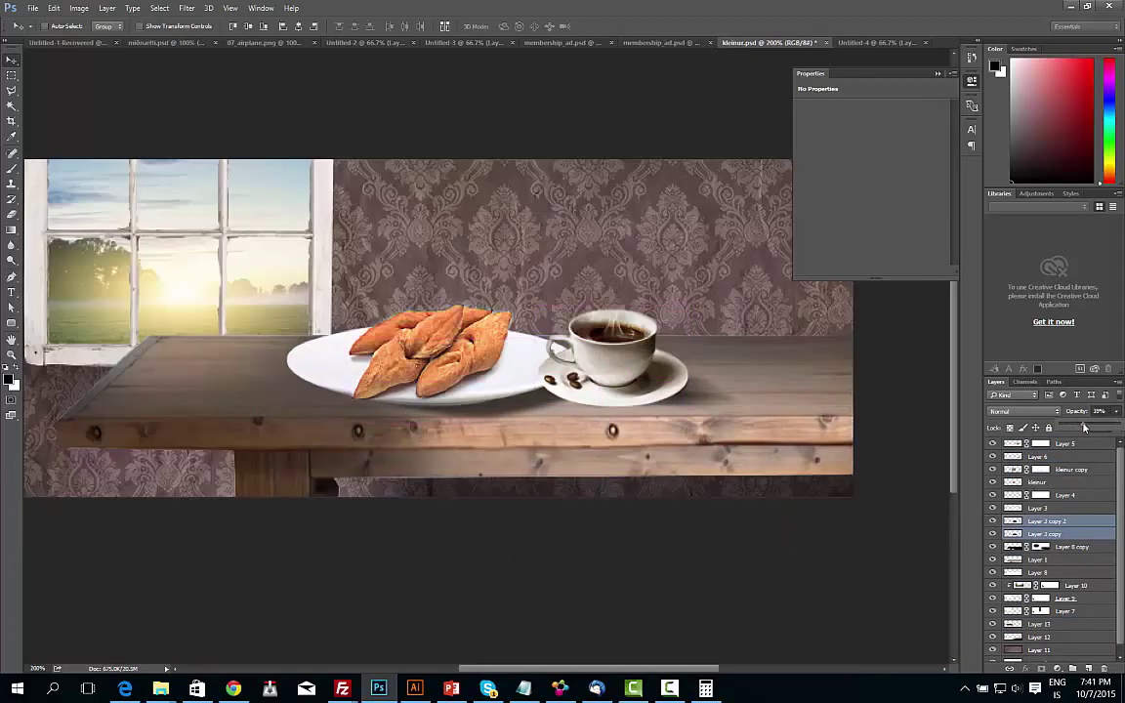
pyautogui.click(1037, 482)
# Step: Paint dark shading over the croissants on Layer 14, masking back brighter areas
pyautogui.press('b')
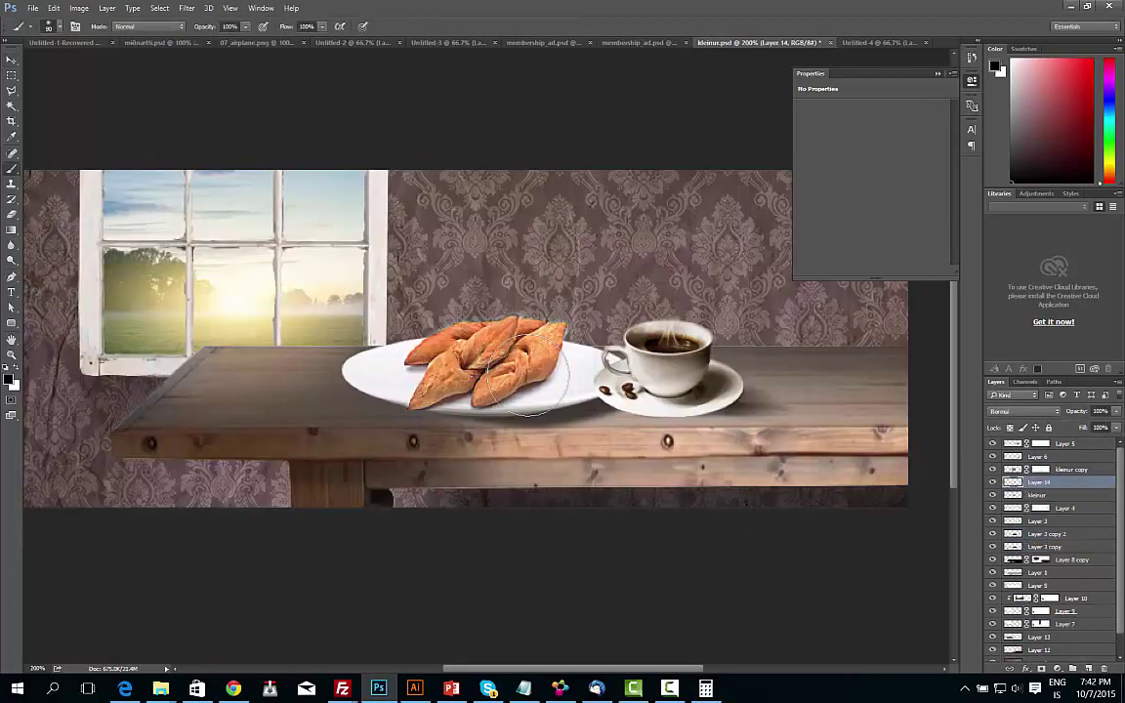
pyautogui.moveTo(552, 341); pyautogui.dragTo(420, 385)
pyautogui.click(1049, 483)
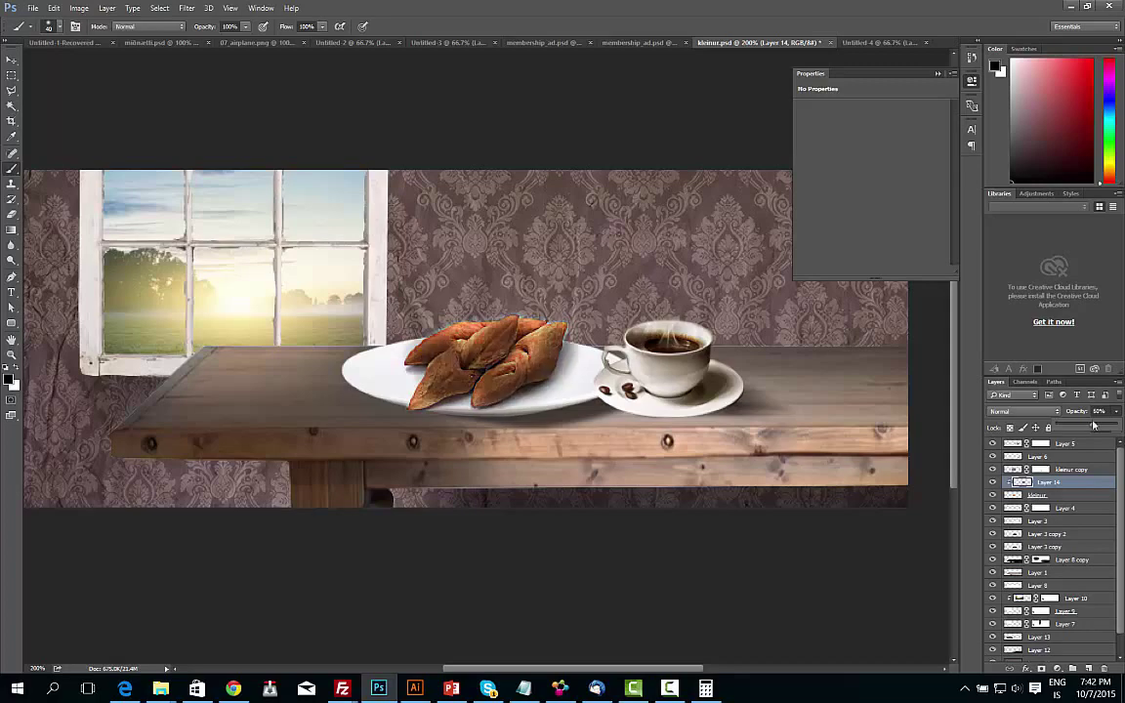
pyautogui.scroll(2, 598, 313)
pyautogui.moveTo(597, 313); pyautogui.dragTo(312, 313)
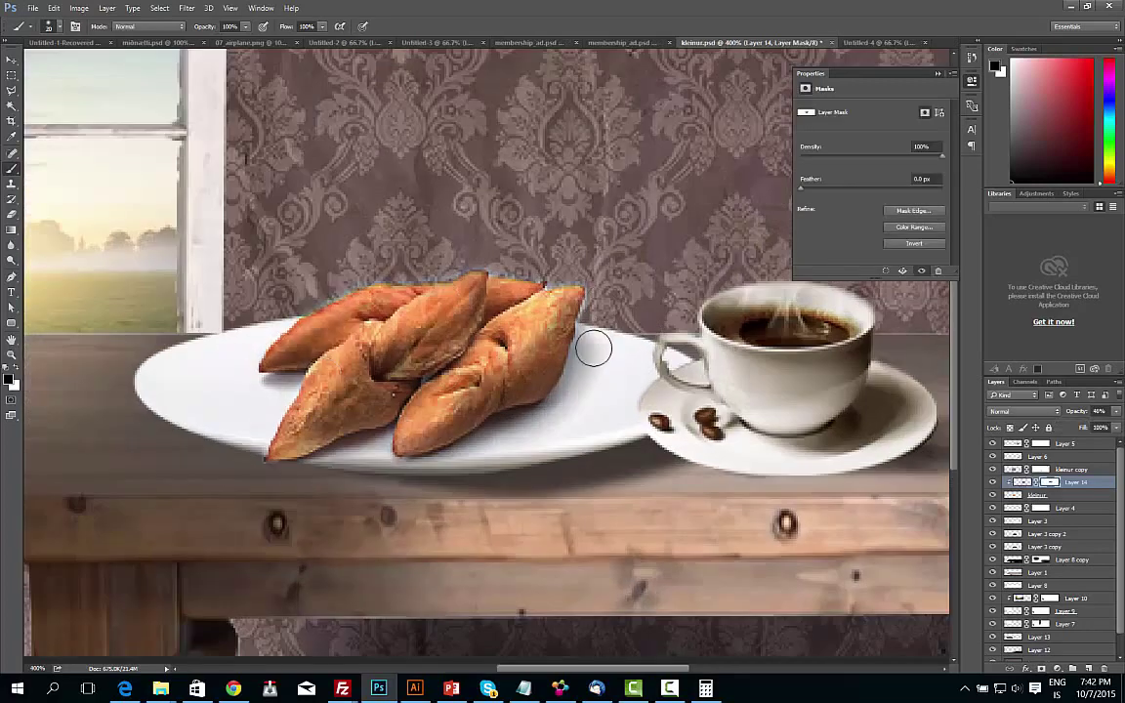
pyautogui.scroll(-2, 608, 374)
pyautogui.scroll(-3, 743, 392)
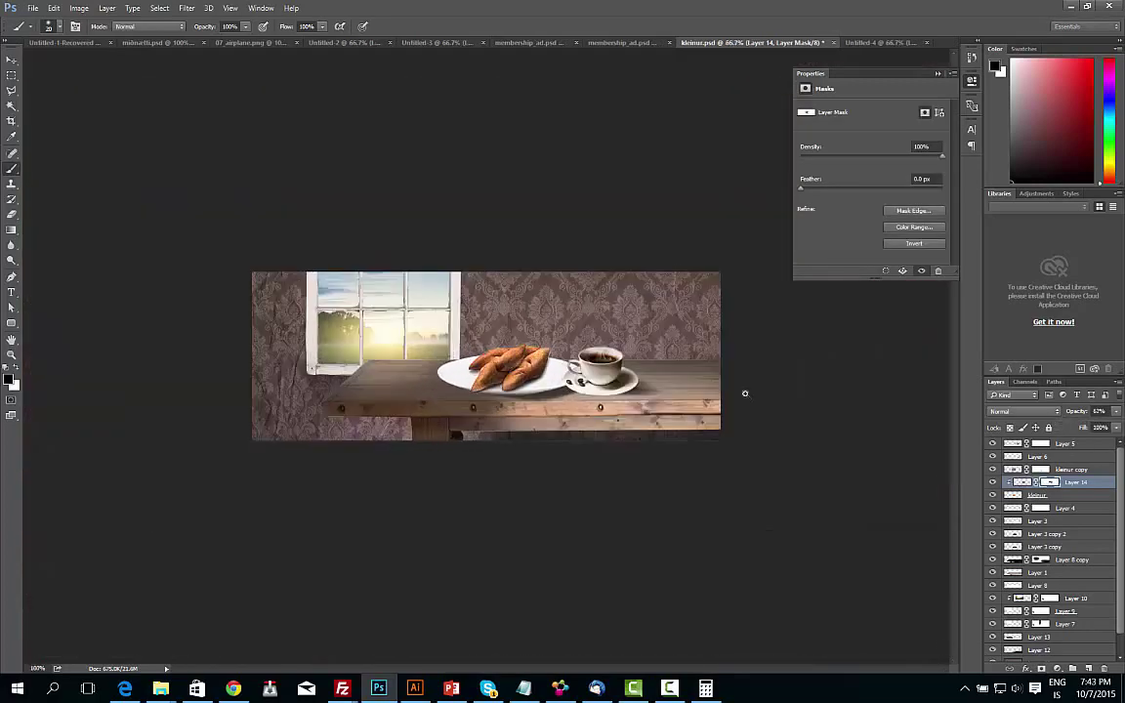
pyautogui.scroll(3, 743, 392)
pyautogui.scroll(-1, 514, 398)
pyautogui.scroll(2, 514, 398)
pyautogui.hotkey('ctrl', '2')
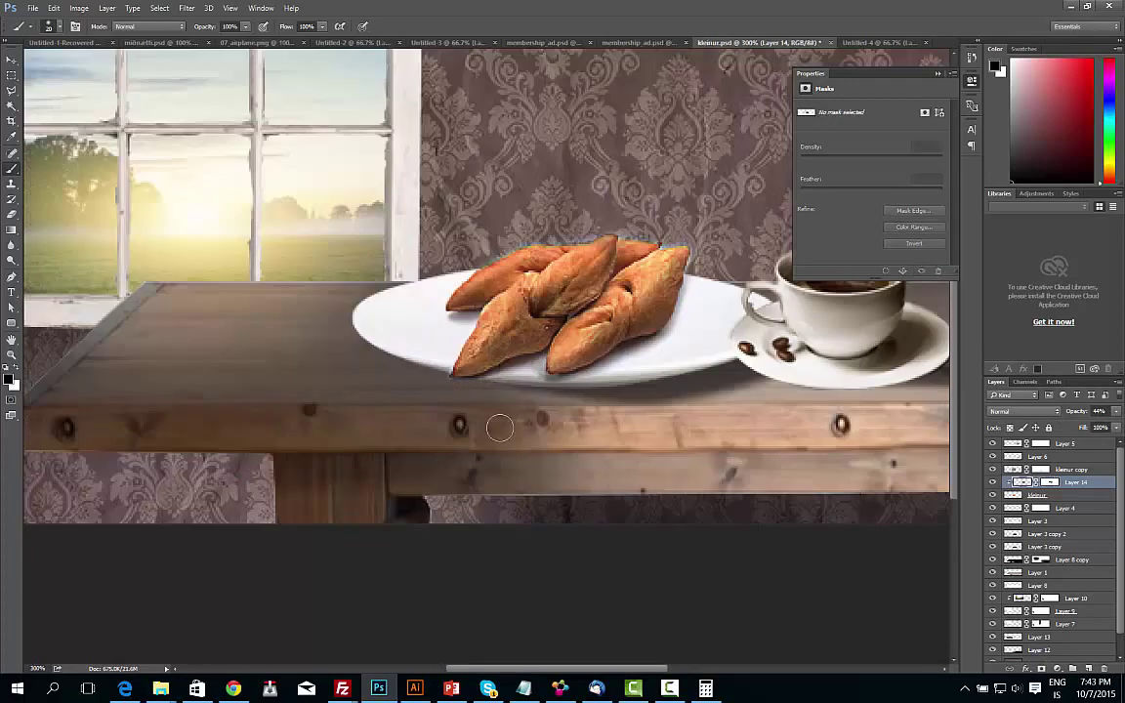
pyautogui.scroll(-1, 499, 427)
pyautogui.scroll(-2, 603, 408)
pyautogui.scroll(2, 809, 404)
pyautogui.scroll(1, 808, 403)
# Step: Create Layer 15 as a Motion Blur shadow and move it to the top of the stack
pyautogui.hotkey('ctrl', 'shift', 'alt', 'n')
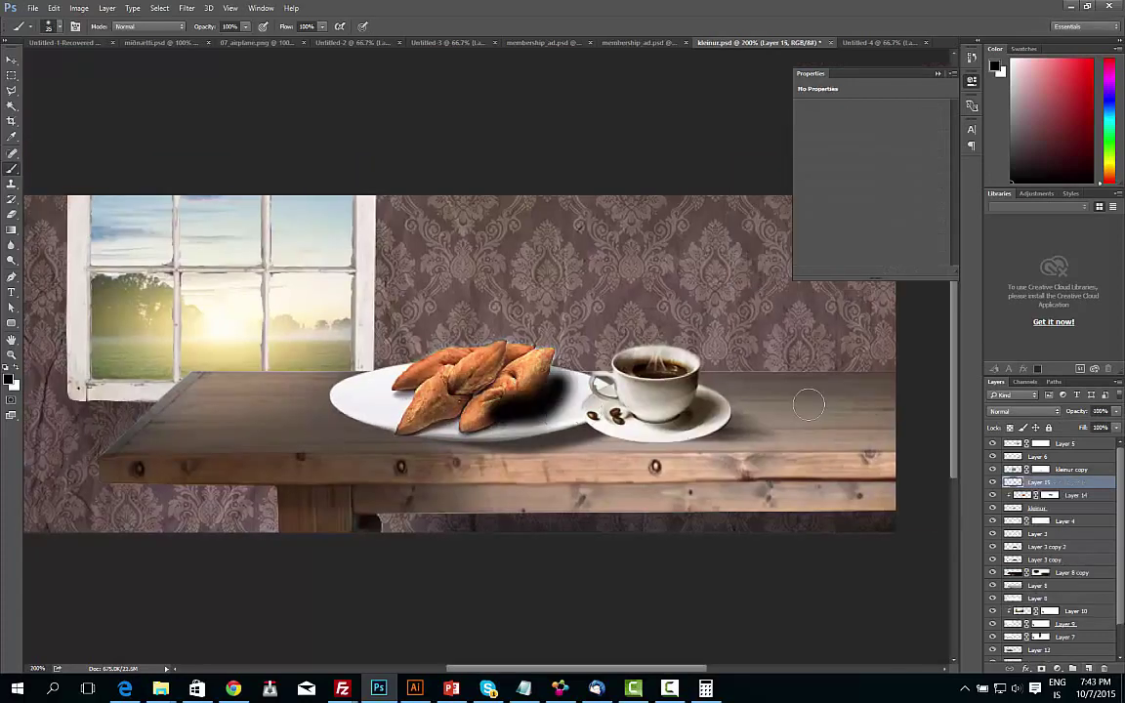
pyautogui.click(187, 7)
pyautogui.click(425, 241)
pyautogui.press('Return')
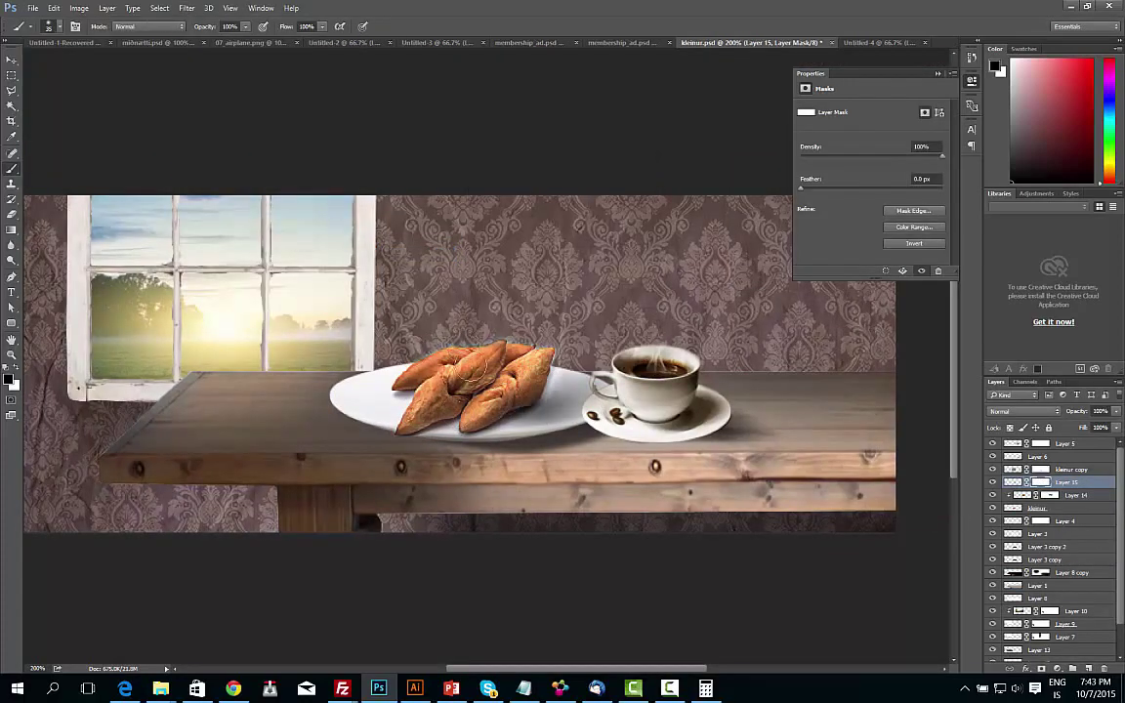
pyautogui.press('v')
pyautogui.hotkey('ctrl', 'shift', ']')
# Step: Search images for 'morgunblaðið'
pyautogui.scroll(1, 532, 386)
pyautogui.scroll(-2, 531, 386)
pyautogui.scroll(1, 650, 400)
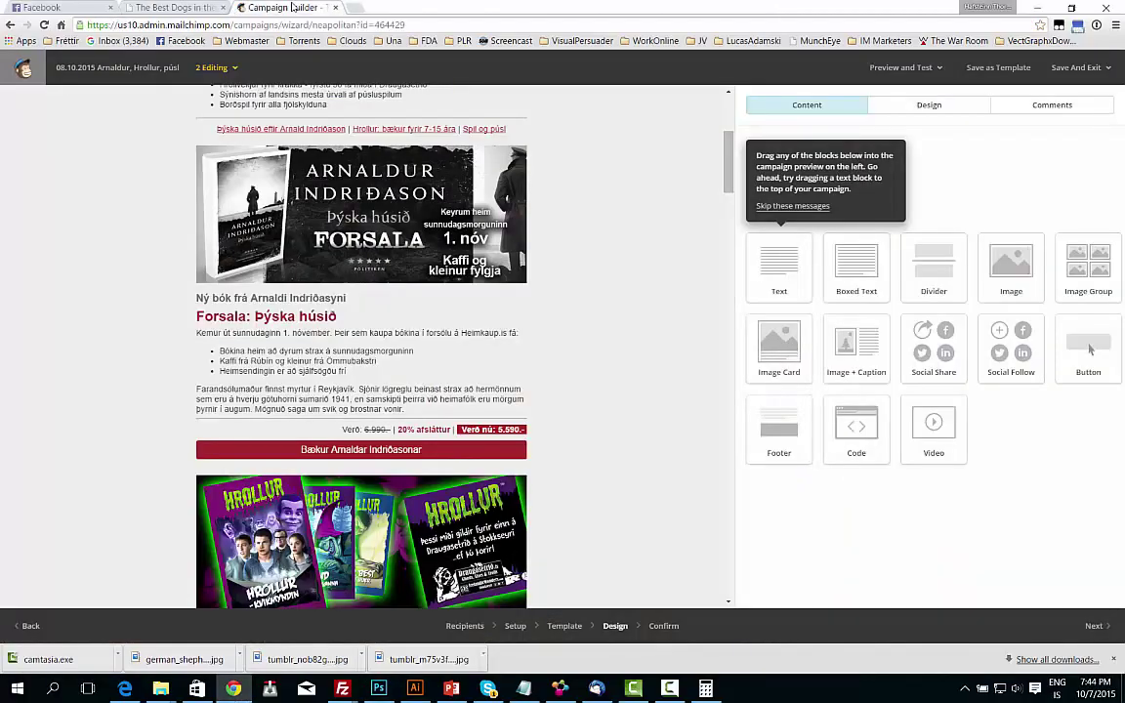
pyautogui.write('morgunblaðið')
pyautogui.press('Return')
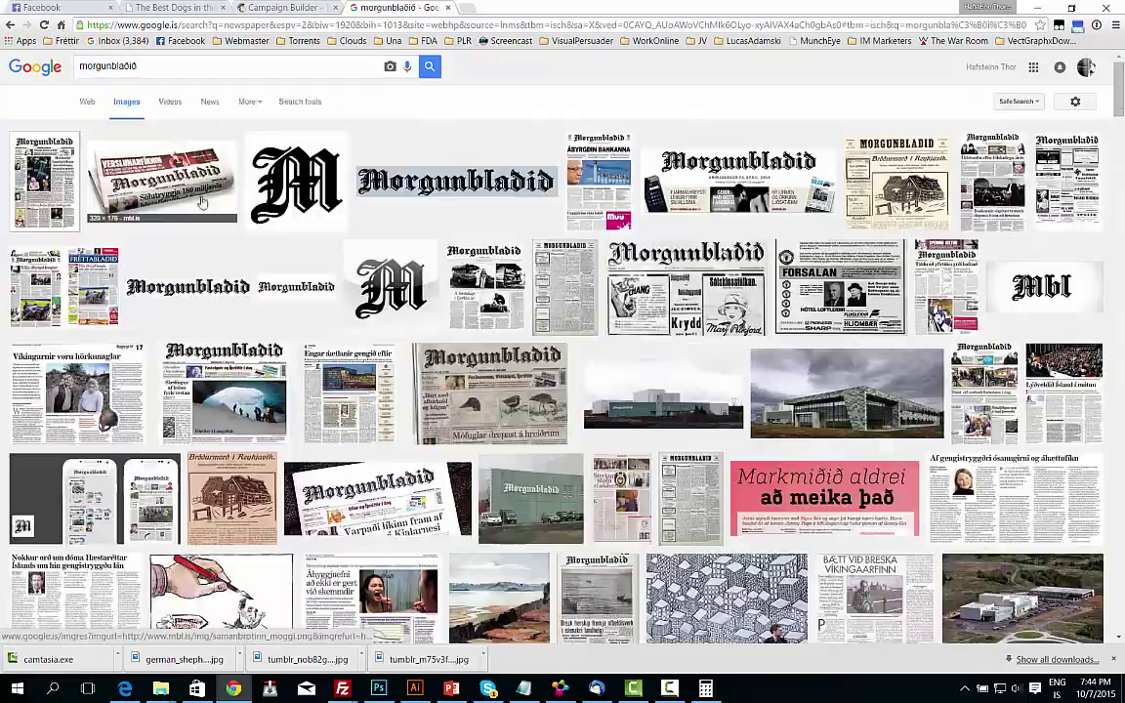
pyautogui.scroll(-10, 562, 342)
pyautogui.scroll(10, 562, 342)
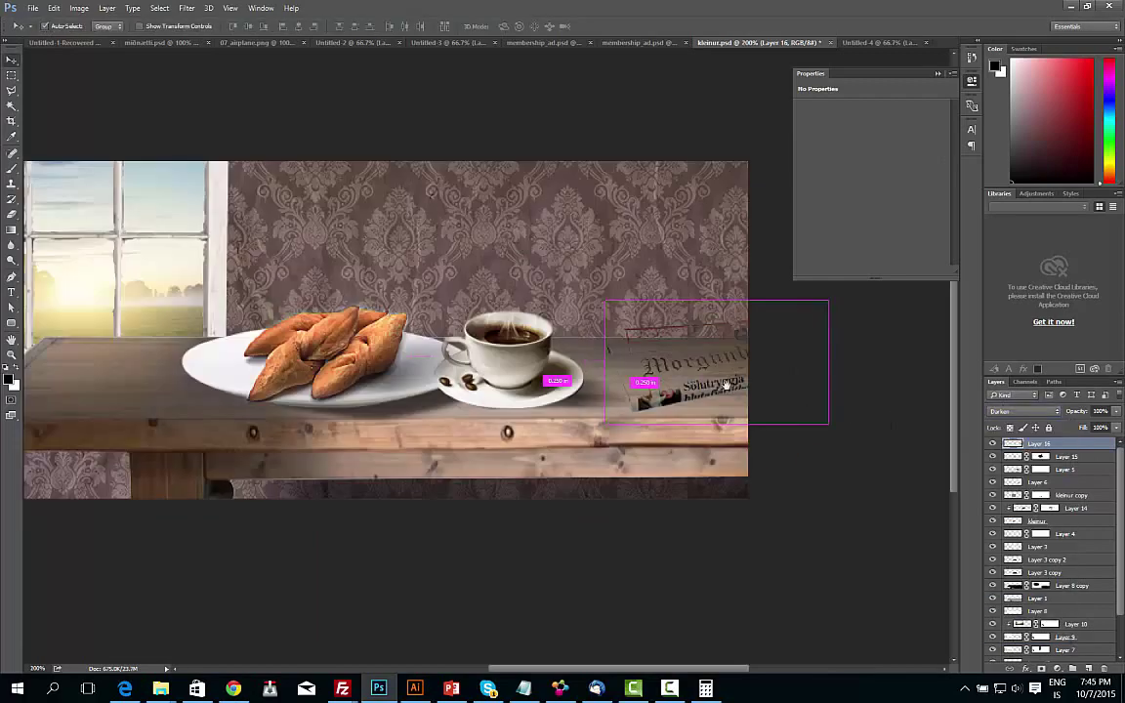
# Step: Delete the newspaper layer and show the Actions panel
pyautogui.press('Delete')
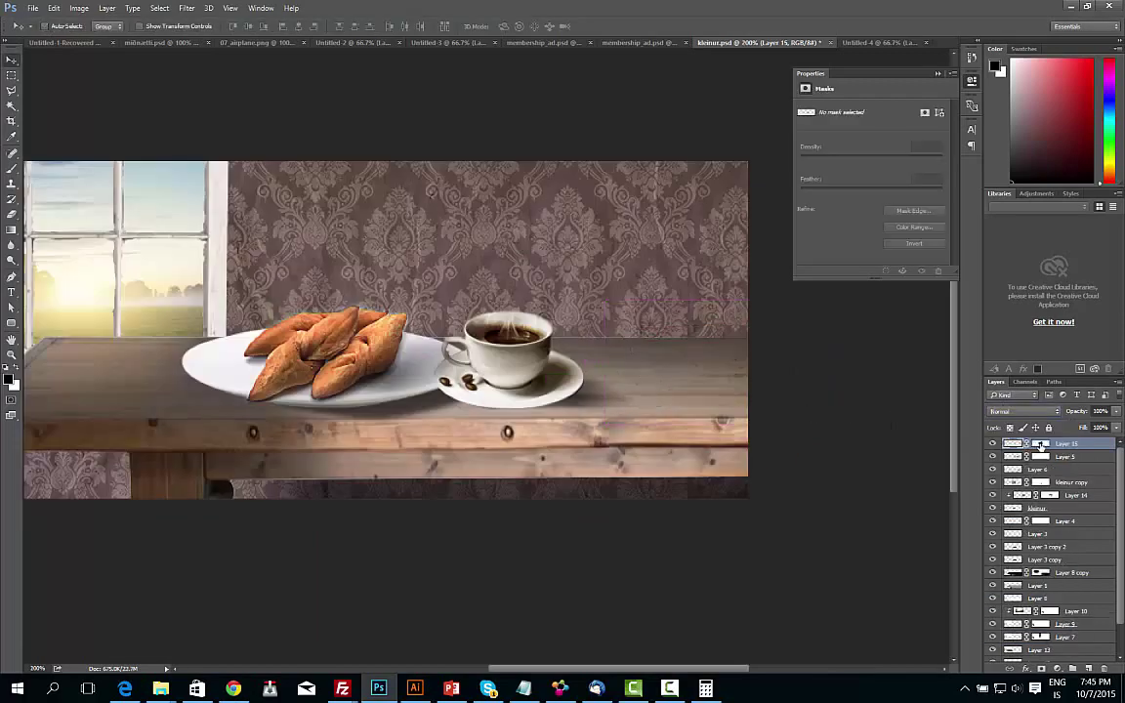
pyautogui.click(261, 7)
pyautogui.click(283, 108)
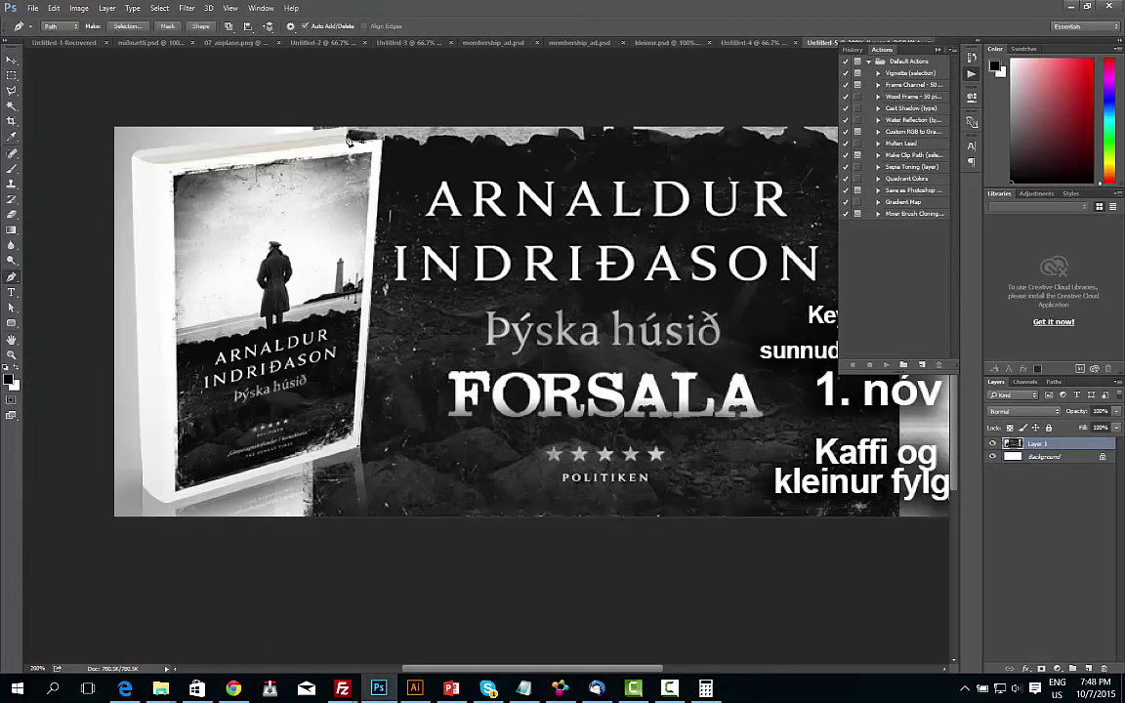
# Step: Turn the traced book outline into a selection, ready to move into the kleinur banner
pyautogui.hotkey('ctrl', 'Return')
pyautogui.press('v')
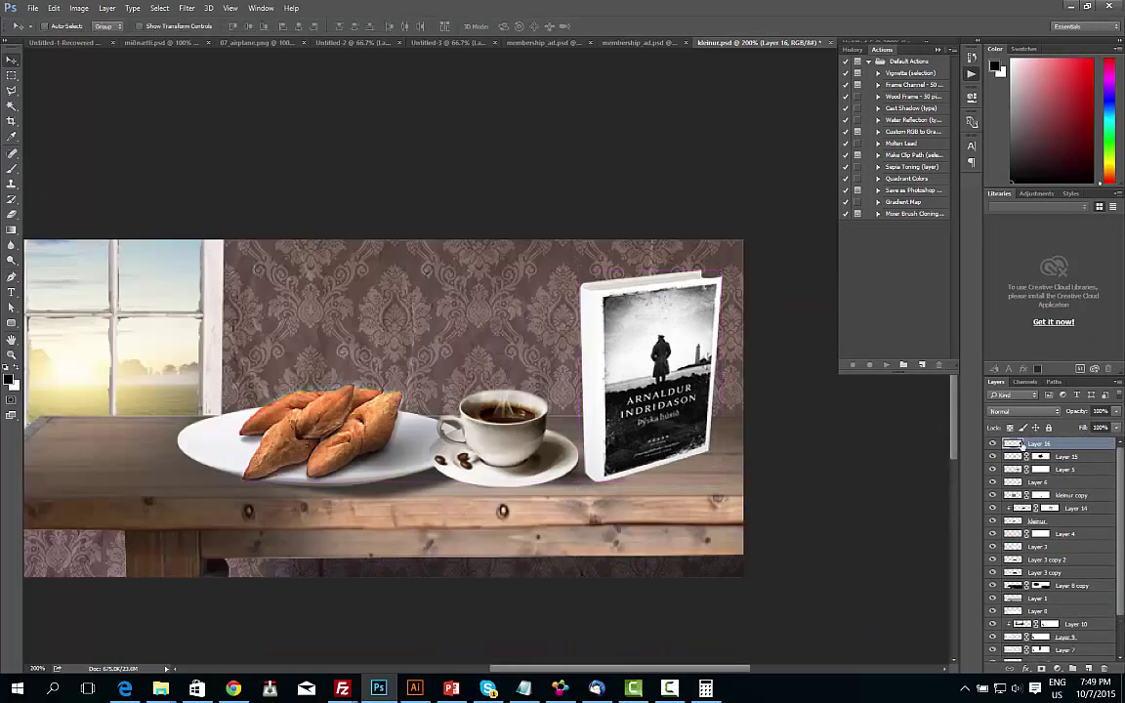
# Step: Fill the book's outline with white on a new layer at 72% opacity
pyautogui.keyDown('ctrl'); pyautogui.click(1015, 443); pyautogui.keyUp('ctrl')
pyautogui.hotkey('ctrl', 'shift', 'alt', 'n')
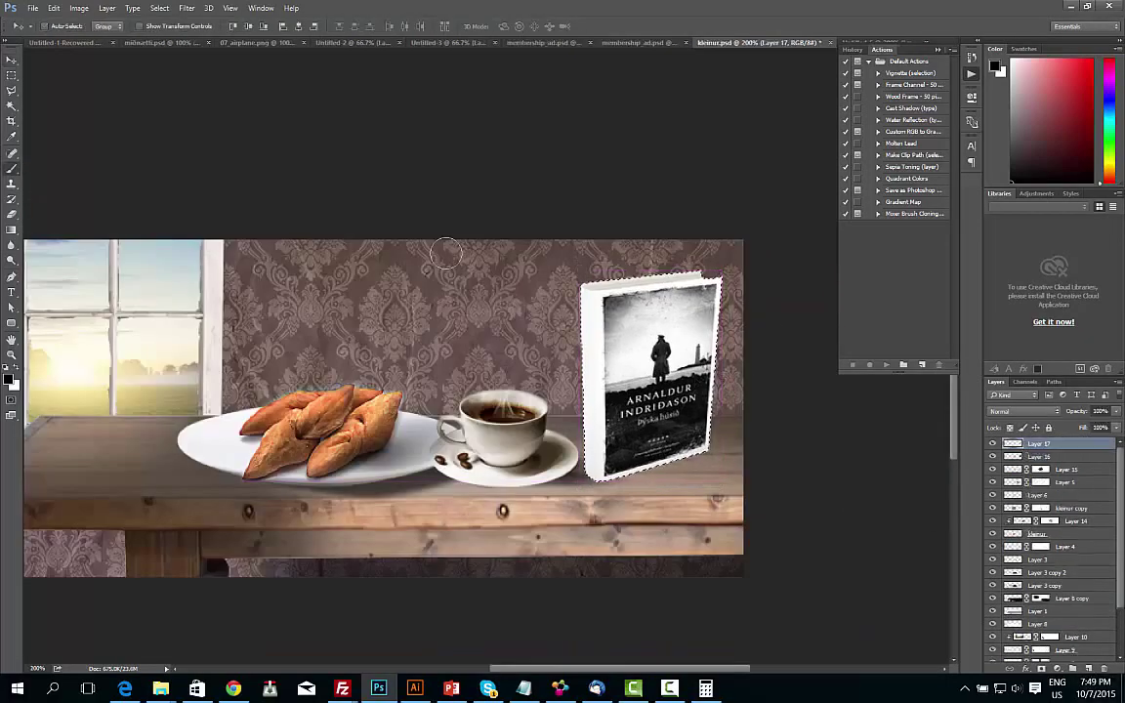
pyautogui.click(1024, 411)
pyautogui.click(1116, 411)
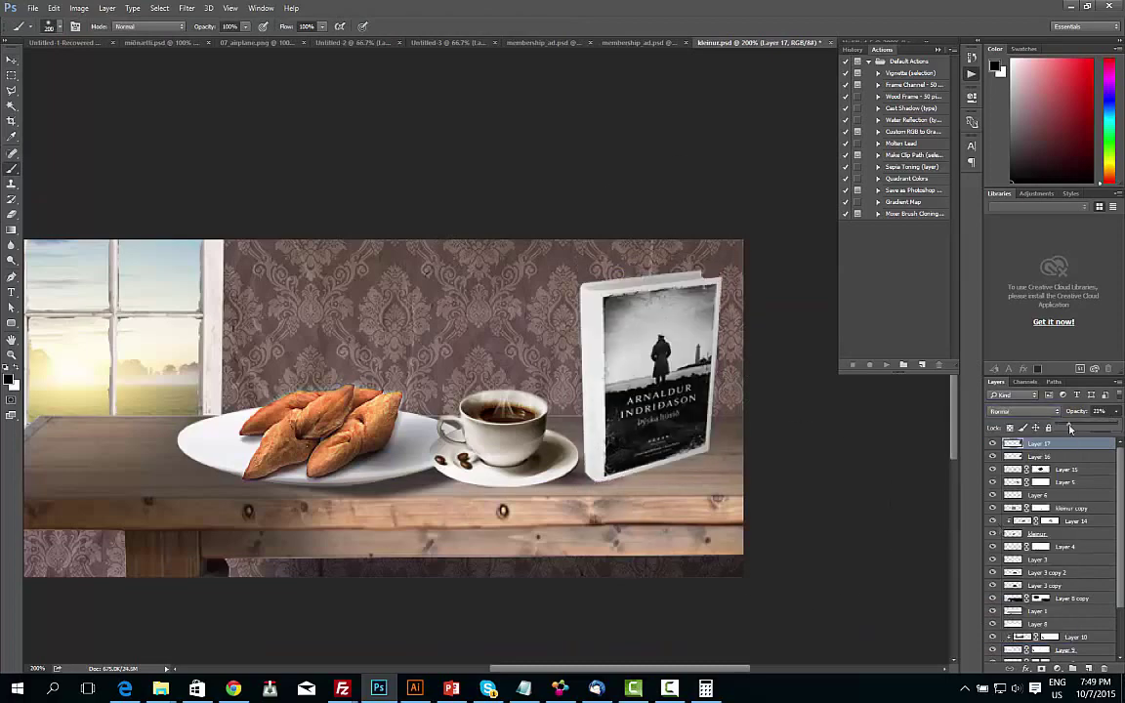
pyautogui.moveTo(1114, 427); pyautogui.dragTo(1100, 426)
pyautogui.moveTo(694, 373); pyautogui.dragTo(750, 343)
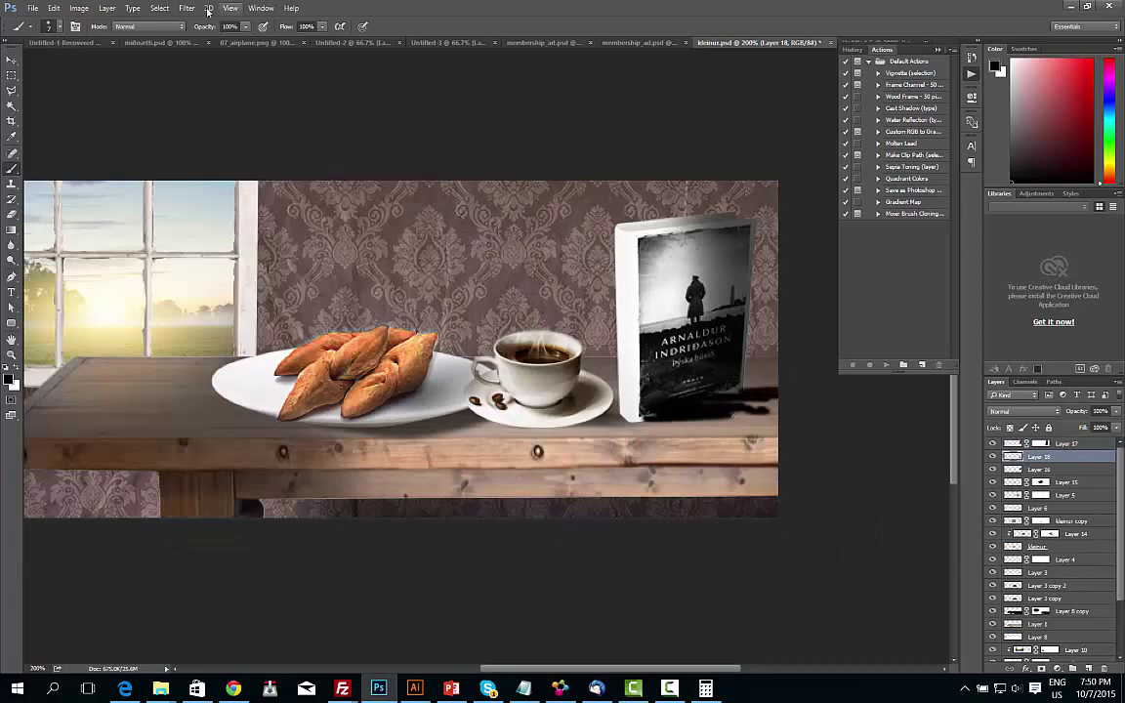
# Step: Apply a Motion Blur to the book's painted shadow on Layer 18 and inspect the result
pyautogui.click(186, 8)
pyautogui.click(224, 20)
pyautogui.press('Return')
pyautogui.hscroll(1, 561, 338)
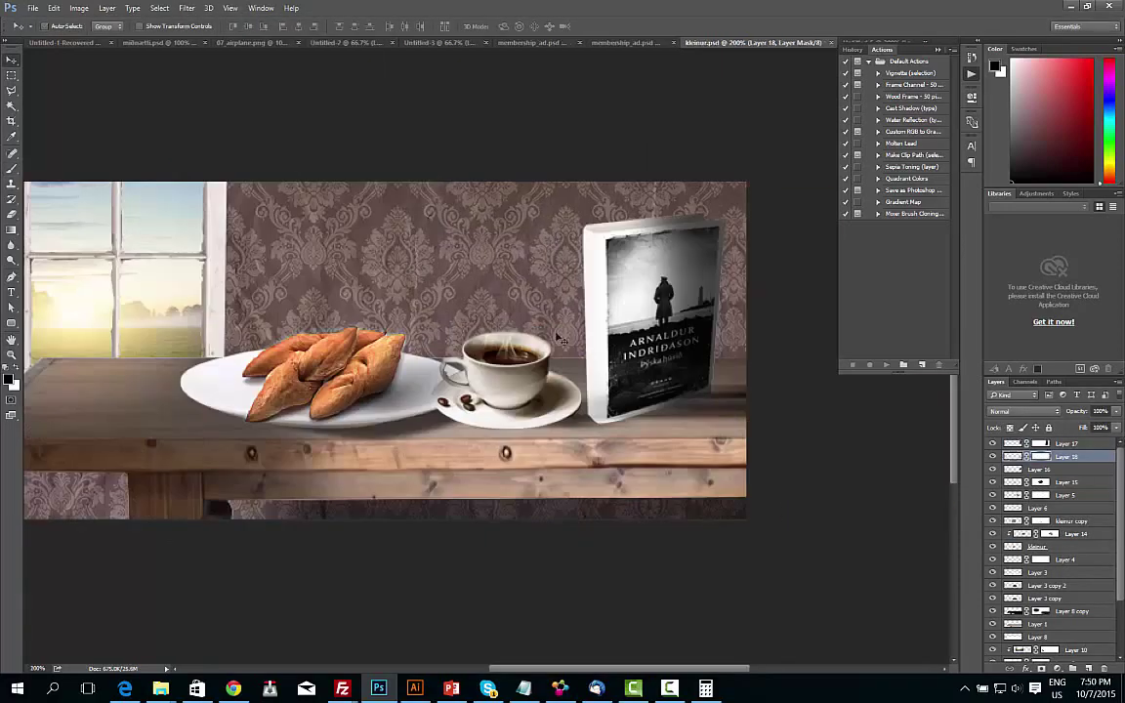
pyautogui.scroll(-2, 617, 394)
pyautogui.scroll(2, 663, 339)
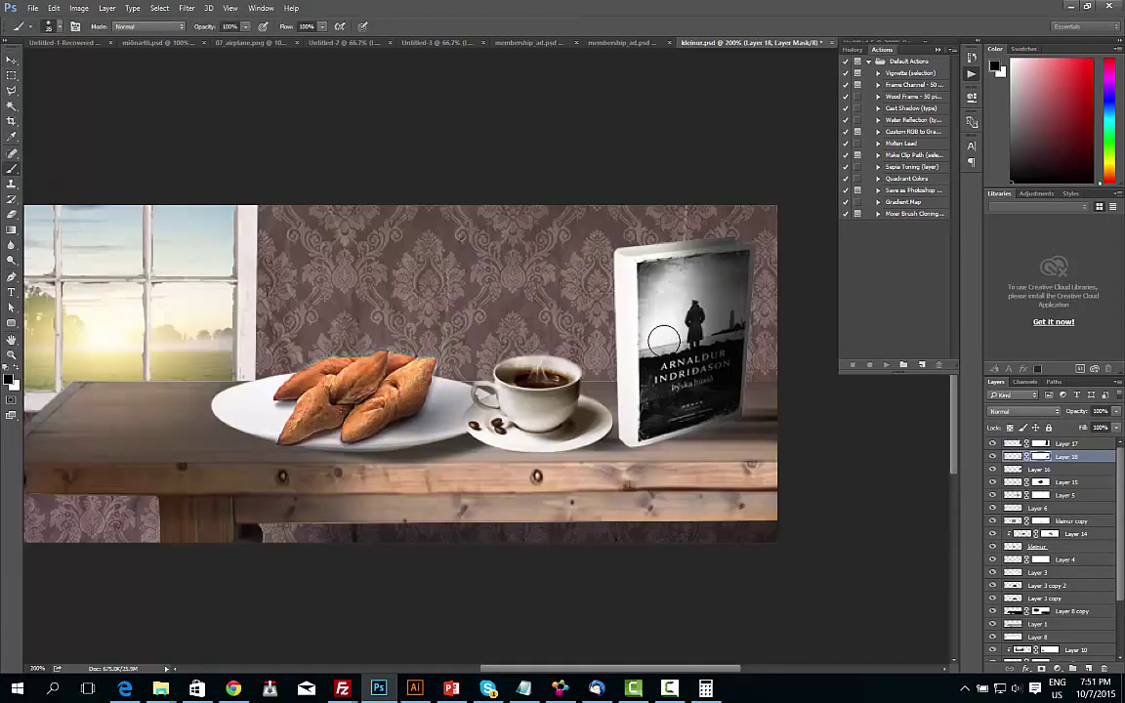
pyautogui.scroll(1, 663, 339)
# Step: Switch to the white overlay Layer 17, zoom out and drag to reposition it
pyautogui.hotkey('alt', ']')
pyautogui.scroll(-3, 608, 398)
pyautogui.scroll(2, 609, 398)
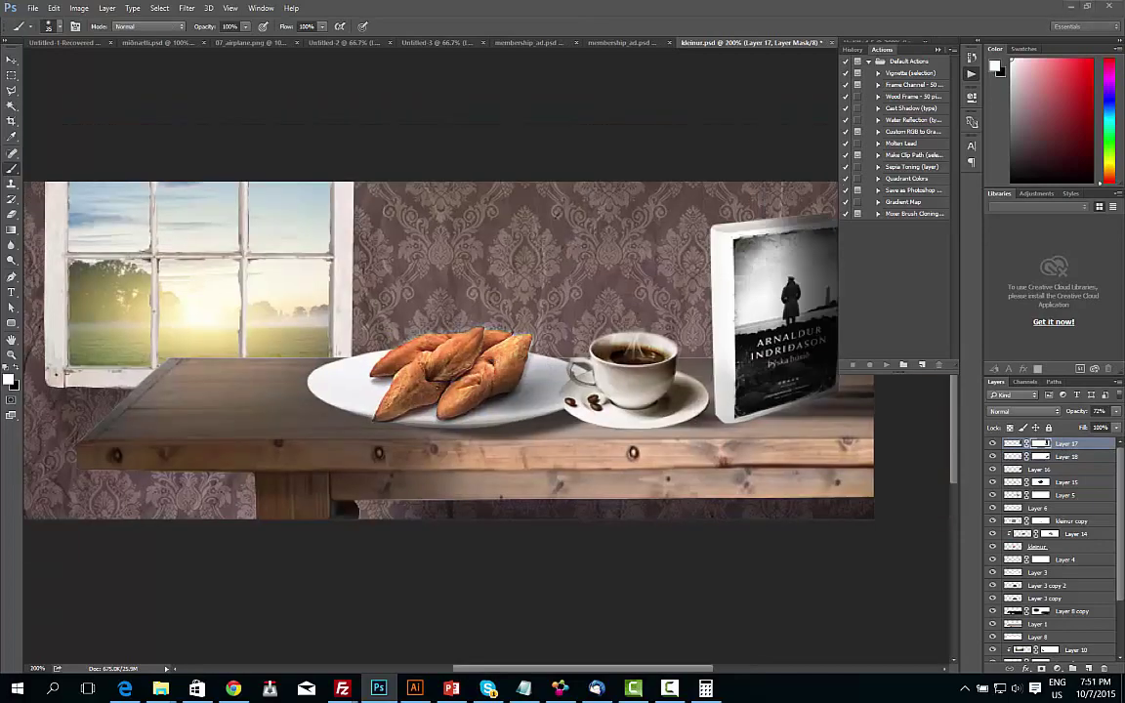
pyautogui.hotkey('ctrl', '-')
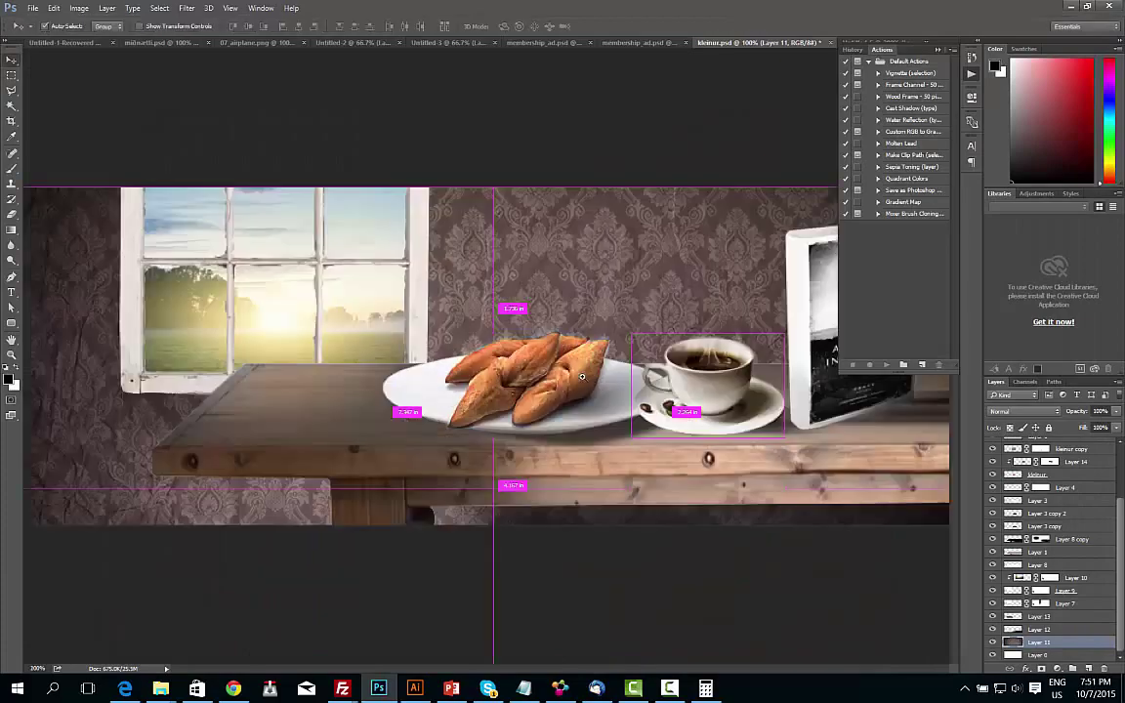
pyautogui.moveTo(696, 554); pyautogui.dragTo(581, 379)
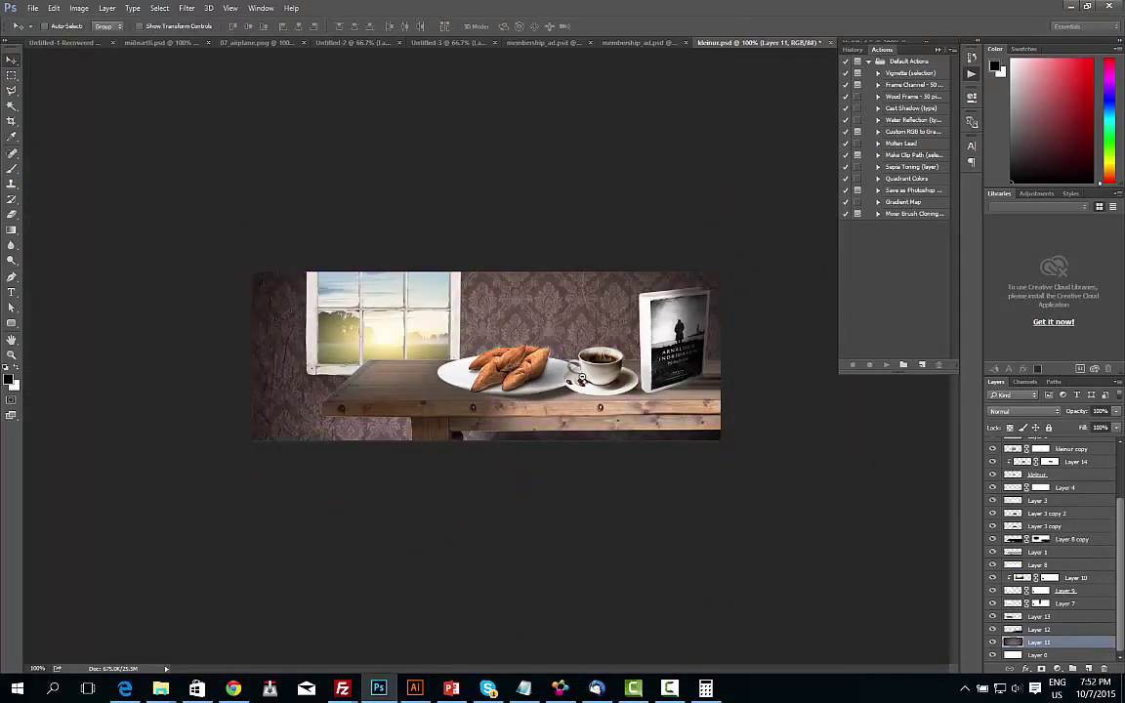